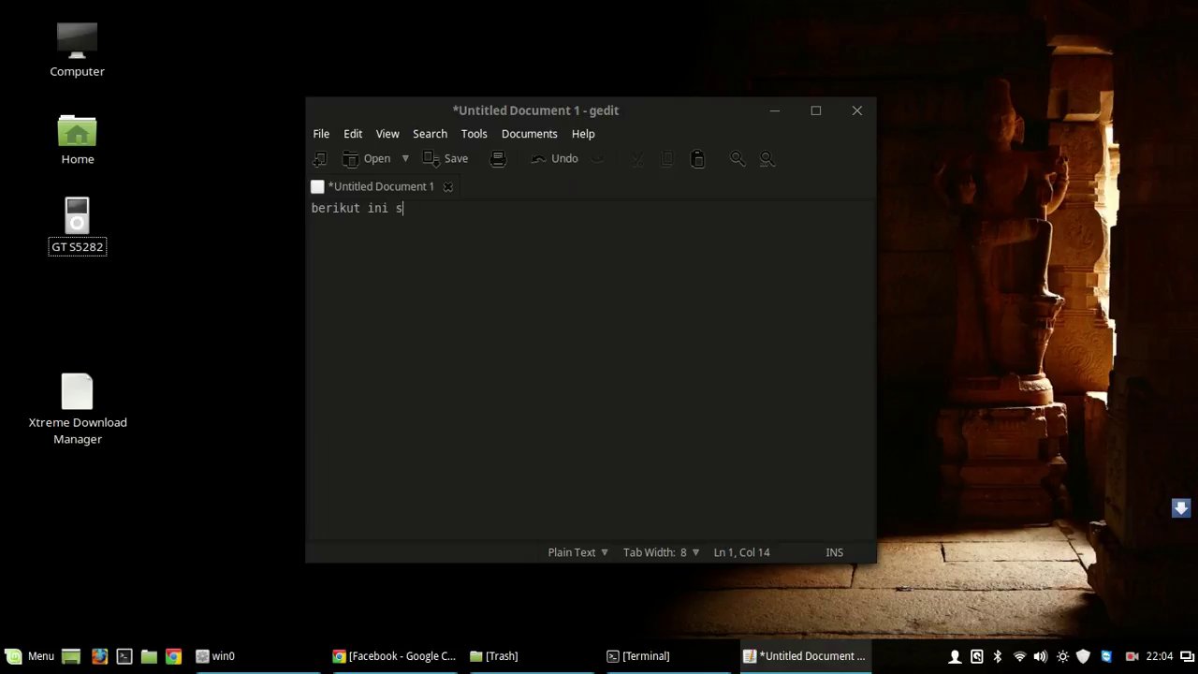
Complete the note to read "berikut ini saya akan menujukan cara install netbeans 8.0.2 secara offline" and minimize the text editor.
{"action": "type", "text": "ya kan"}
{"action": "key", "text": "BackSpace"}
{"action": "key", "text": "BackSpace"}
{"action": "key", "text": "BackSpace"}
{"action": "key", "text": "BackSpace"}
{"action": "type", "text": "akan menujuka"}
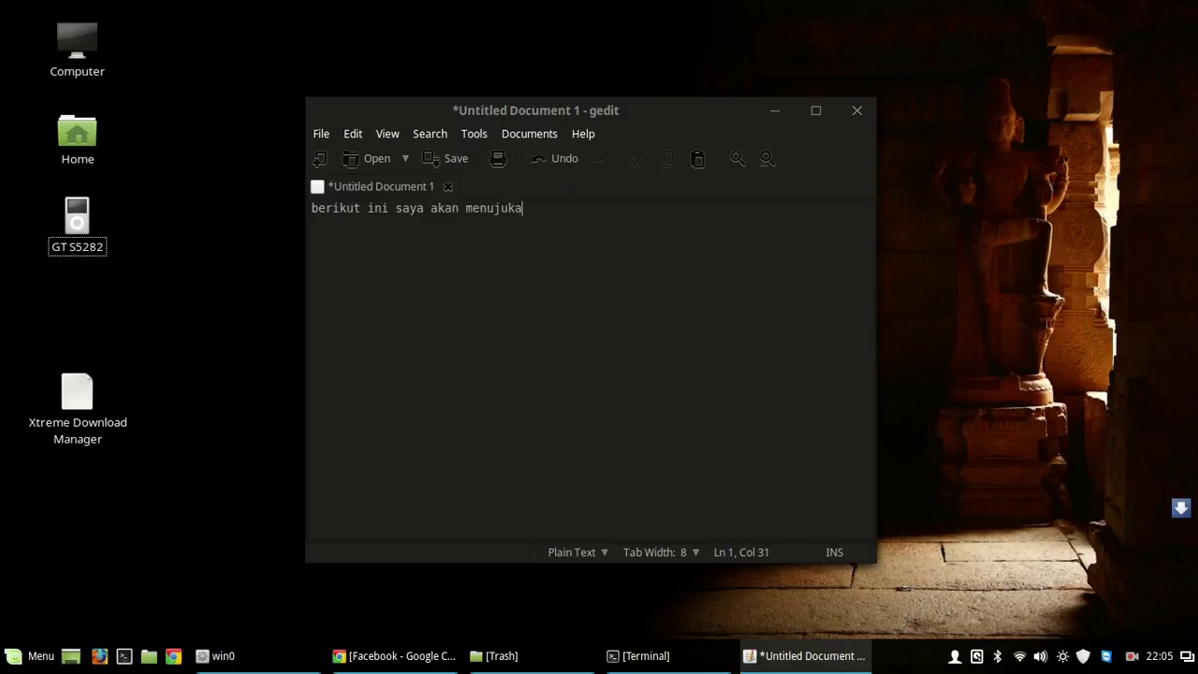
{"action": "type", "text": "n cara install net"}
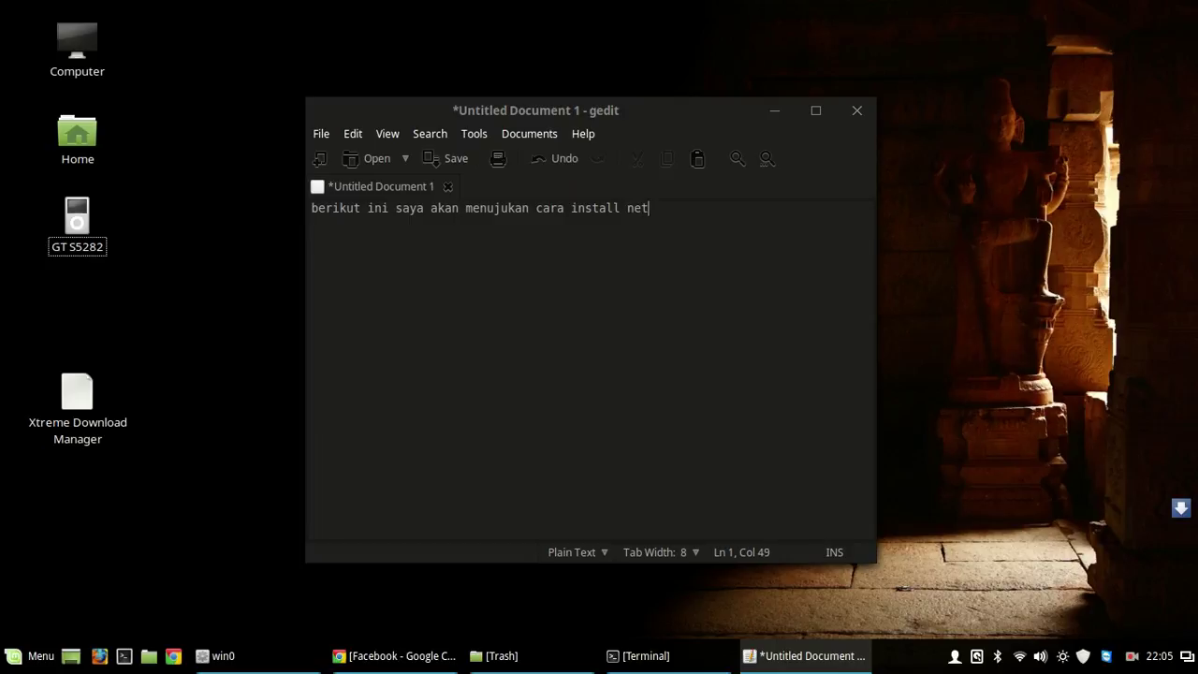
{"action": "type", "text": "beans"}
{"action": "type", "text": "8."}
{"action": "key", "text": "BackSpace"}
{"action": "type", "text": ".0.2 secara offline"}
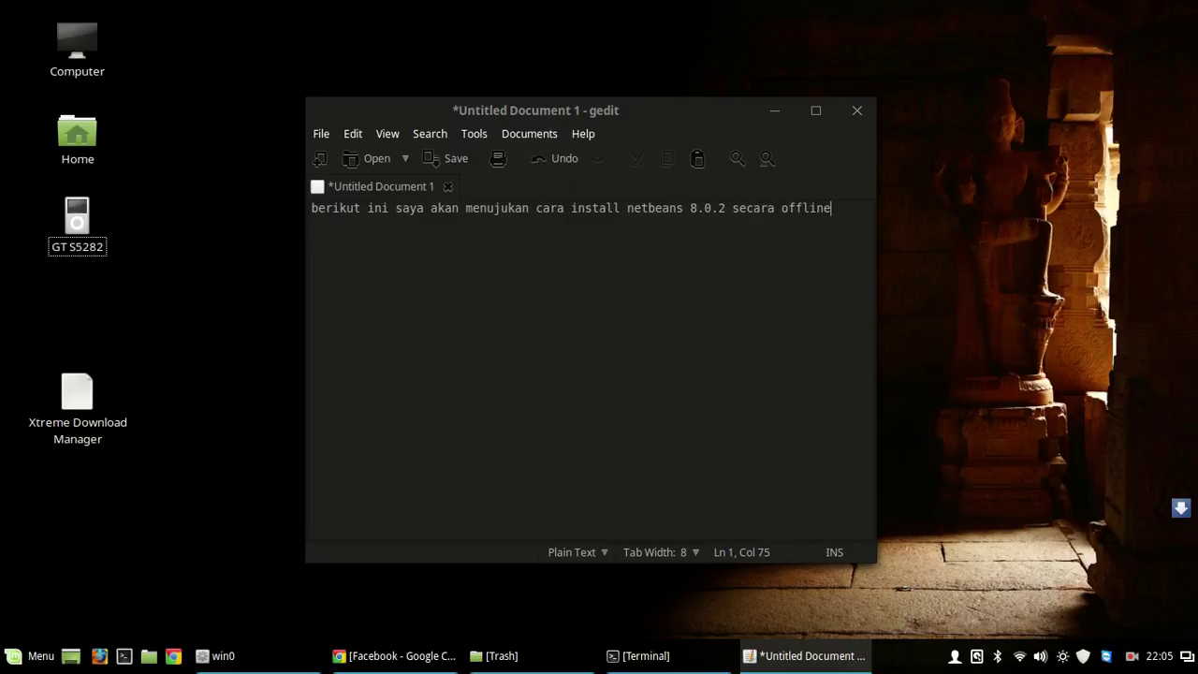
{"action": "left_click", "coordinate": [775, 111]}
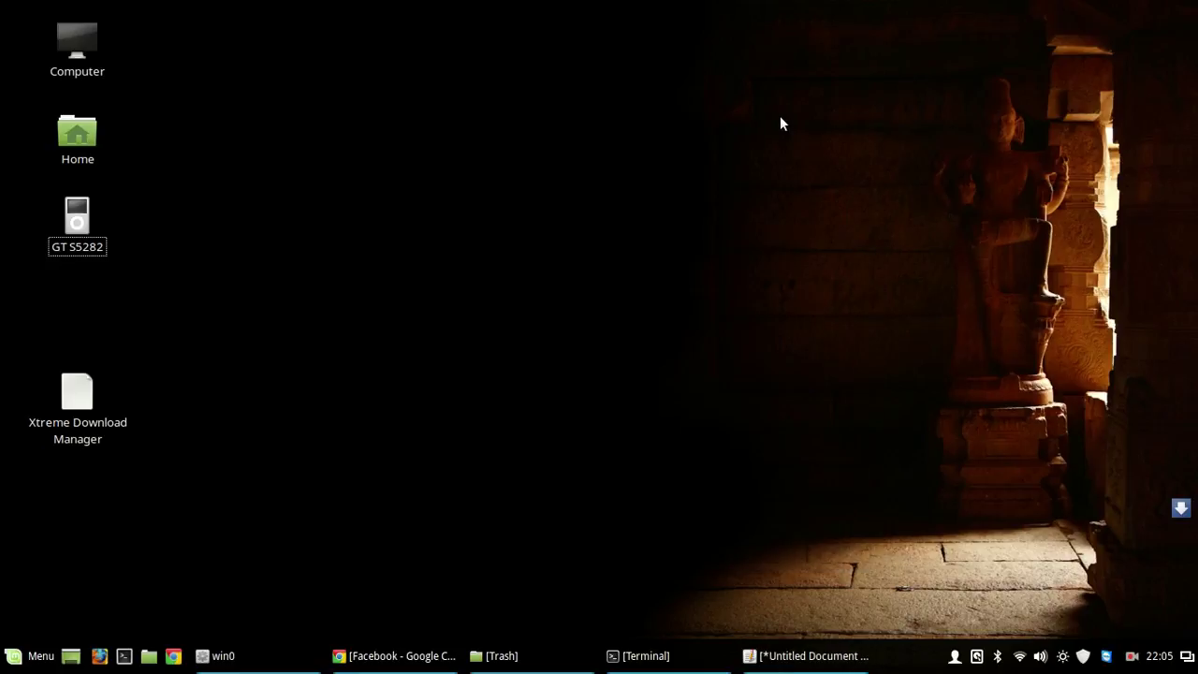
{"action": "right_click", "coordinate": [642, 655]}
{"action": "left_click", "coordinate": [969, 515]}
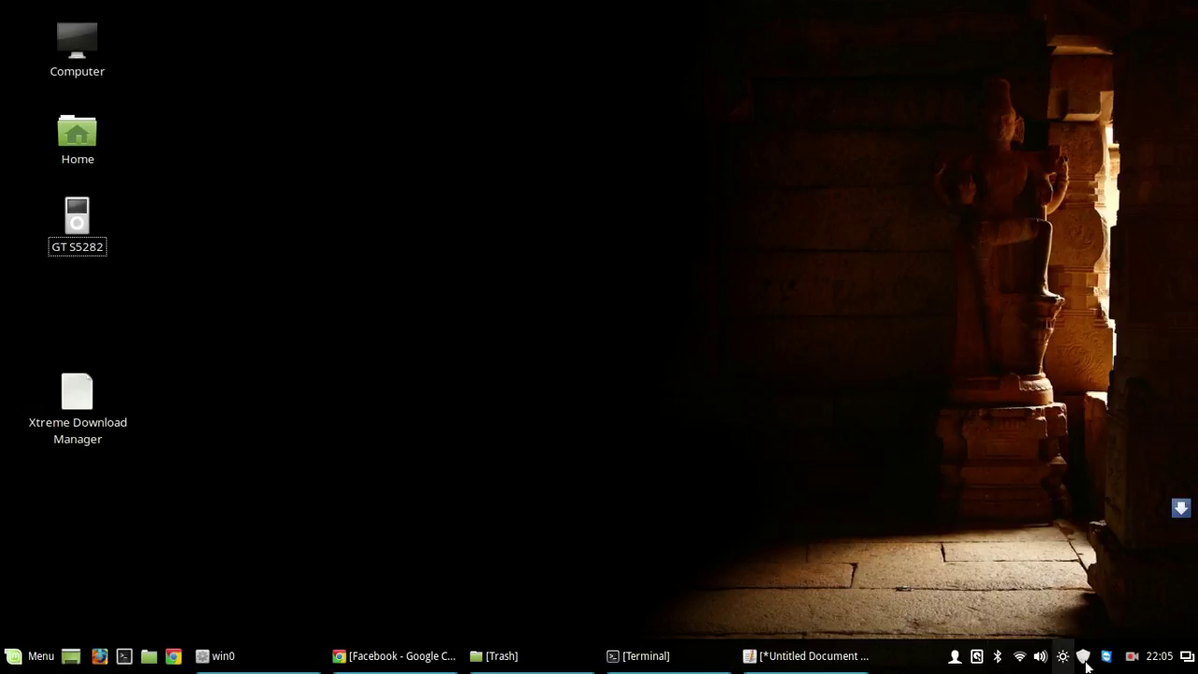
{"action": "left_click", "coordinate": [1130, 658]}
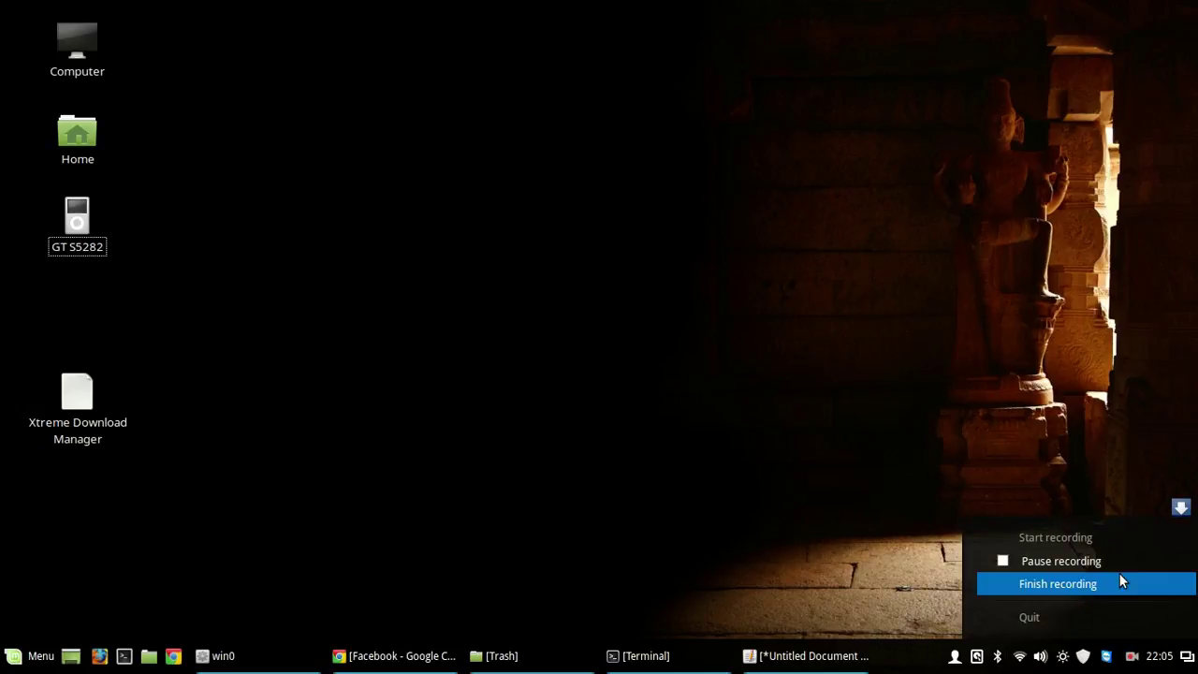
{"action": "left_click", "coordinate": [1067, 562]}
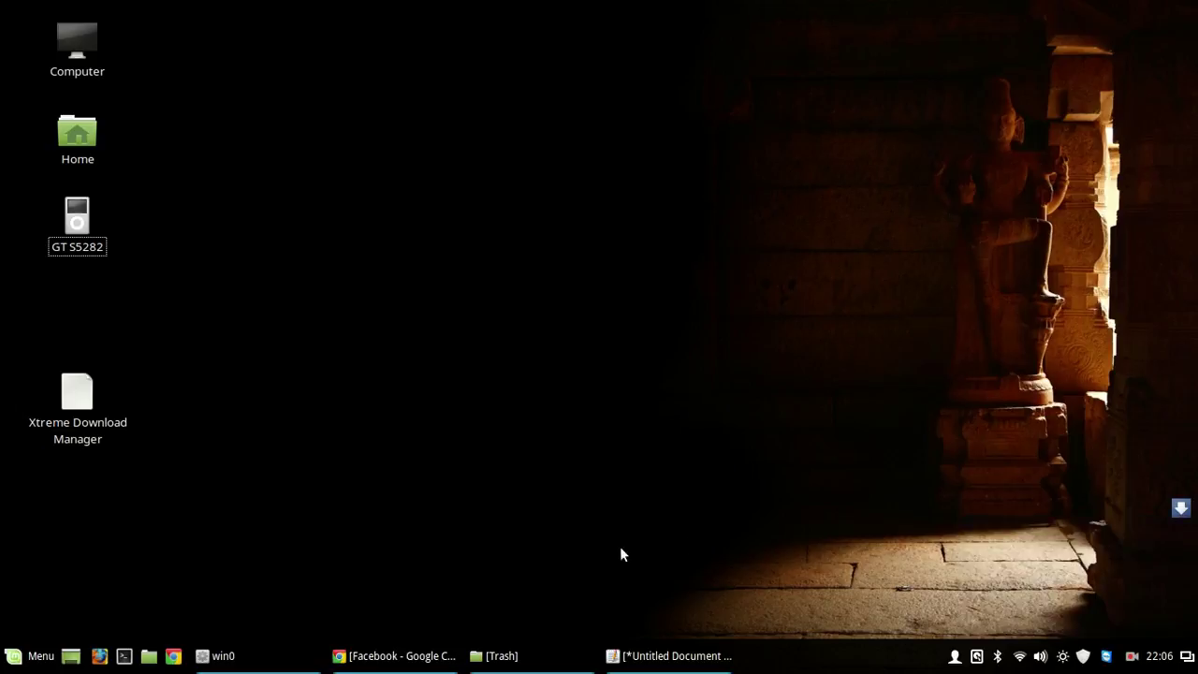
Open a new terminal and switch to the root user with sudo su, entering the account password.
{"action": "left_click", "coordinate": [28, 655]}
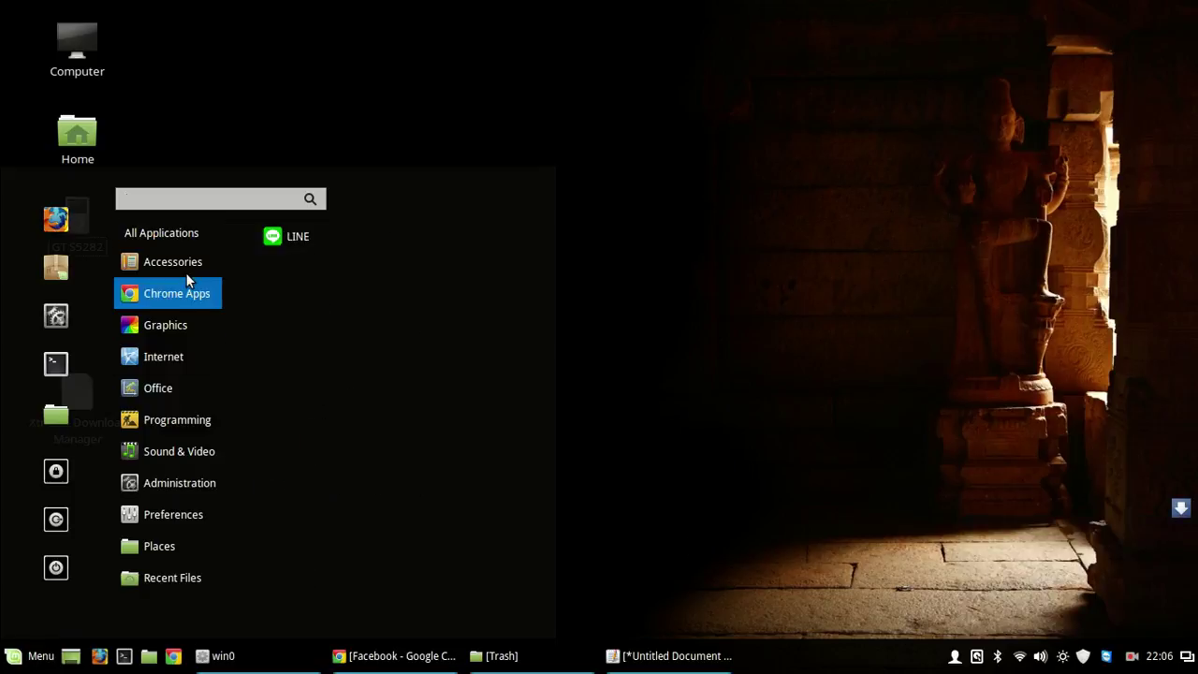
{"action": "mouse_move", "coordinate": [188, 268]}
{"action": "scroll", "coordinate": [391, 347], "scroll_direction": "down", "scroll_amount": 3}
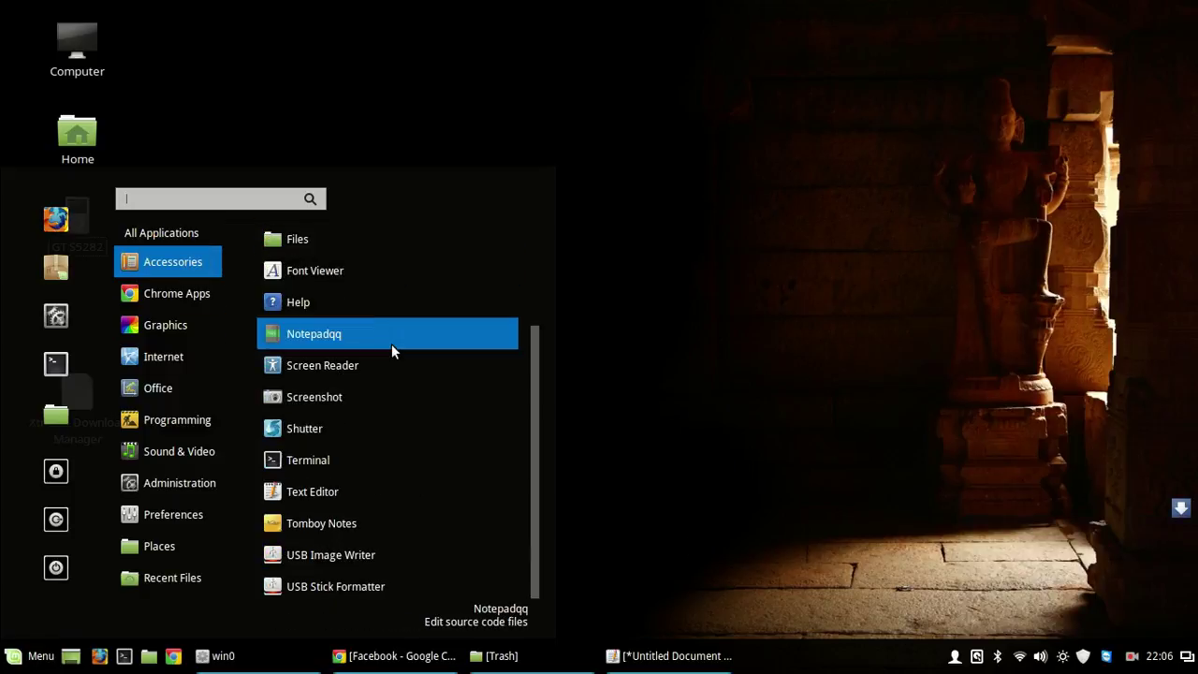
{"action": "left_click", "coordinate": [395, 458]}
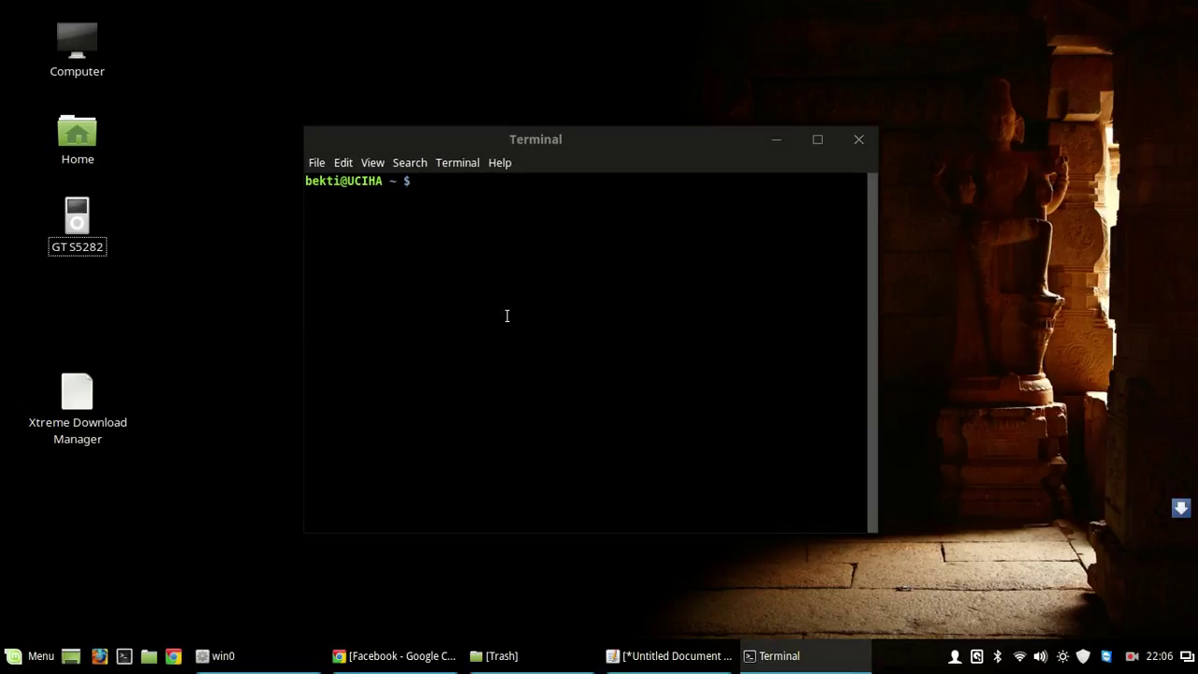
{"action": "type", "text": "sudo su"}
{"action": "key", "text": "Return"}
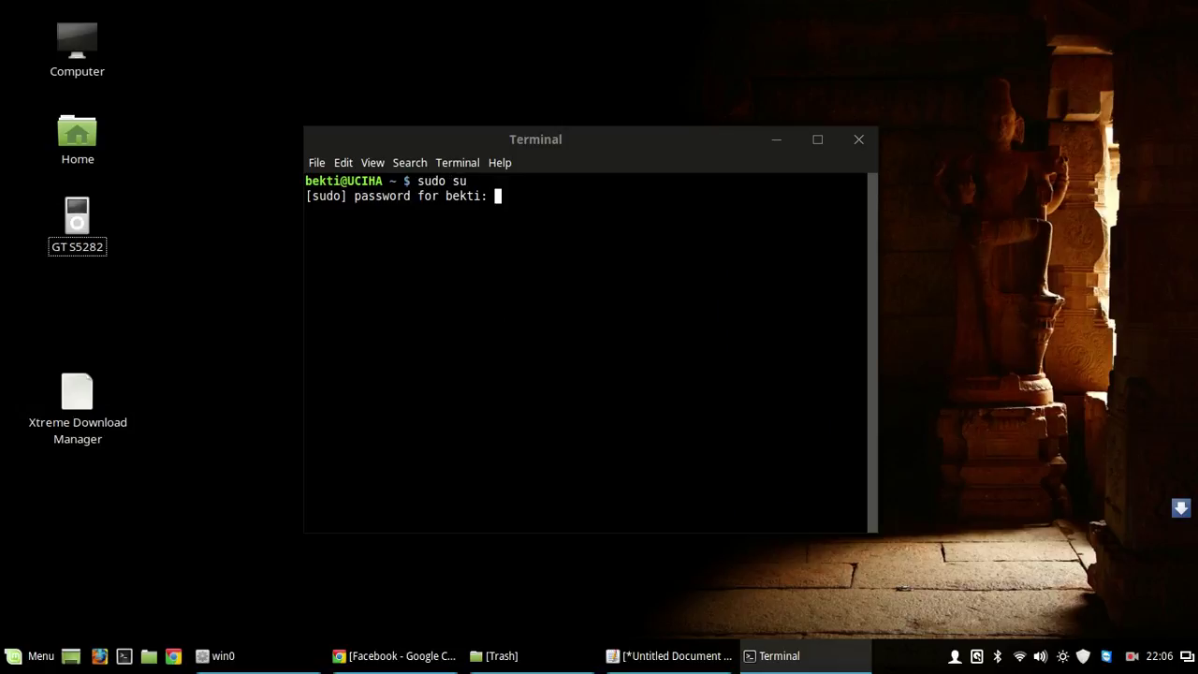
{"action": "key", "text": "Return"}
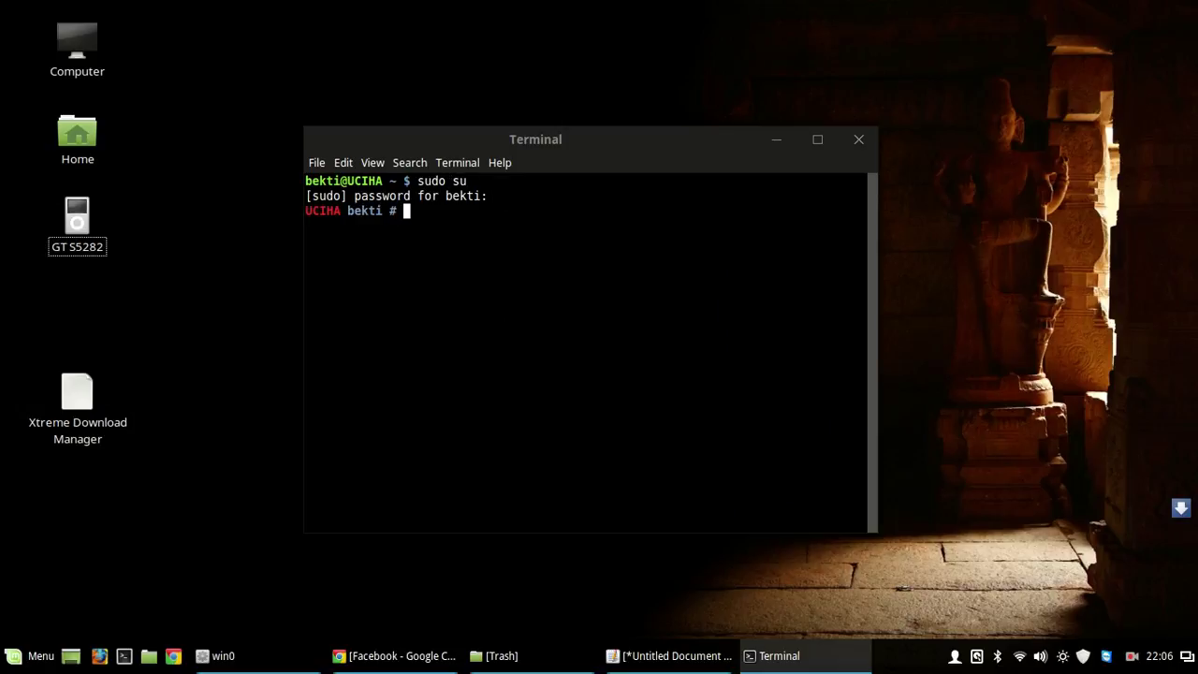
{"action": "type", "text": "cle"}
{"action": "key", "text": "BackSpace"}
{"action": "key", "text": "BackSpace"}
{"action": "key", "text": "BackSpace"}
{"action": "key", "text": "BackSpace"}
{"action": "type", "text": "clear"}
{"action": "key", "text": "BackSpace"}
{"action": "key", "text": "BackSpace"}
{"action": "key", "text": "BackSpace"}
{"action": "key", "text": "BackSpace"}
{"action": "key", "text": "BackSpace"}
{"action": "left_click", "coordinate": [1129, 659]}
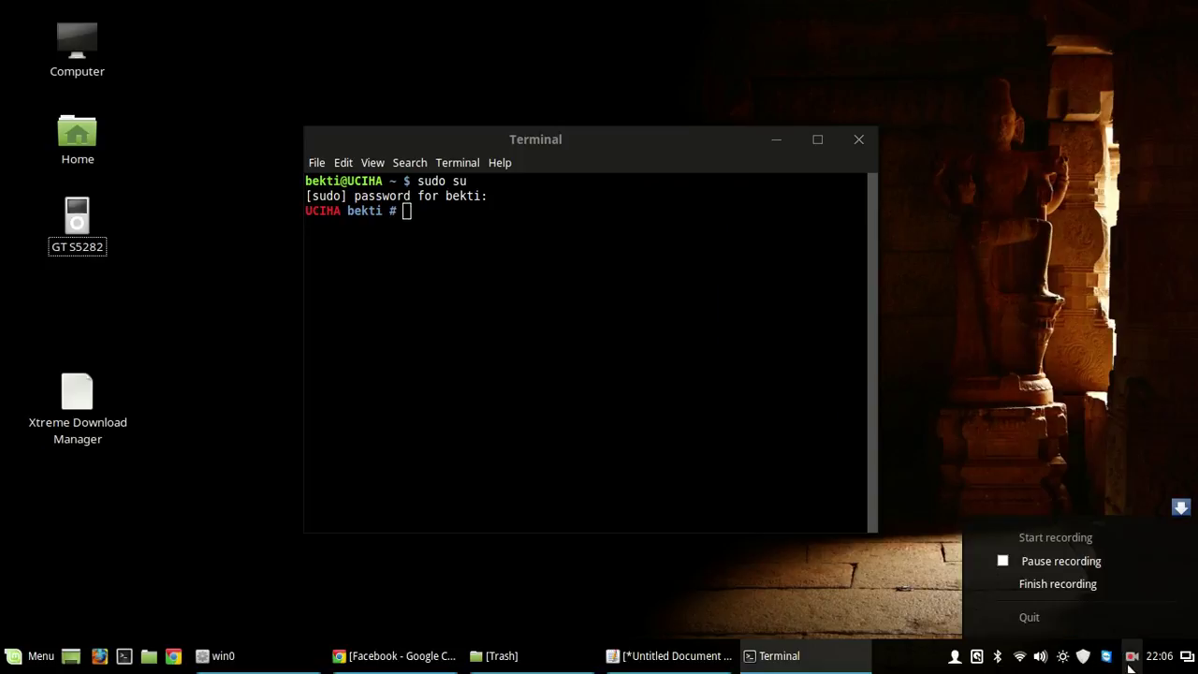
{"action": "left_click", "coordinate": [1109, 562]}
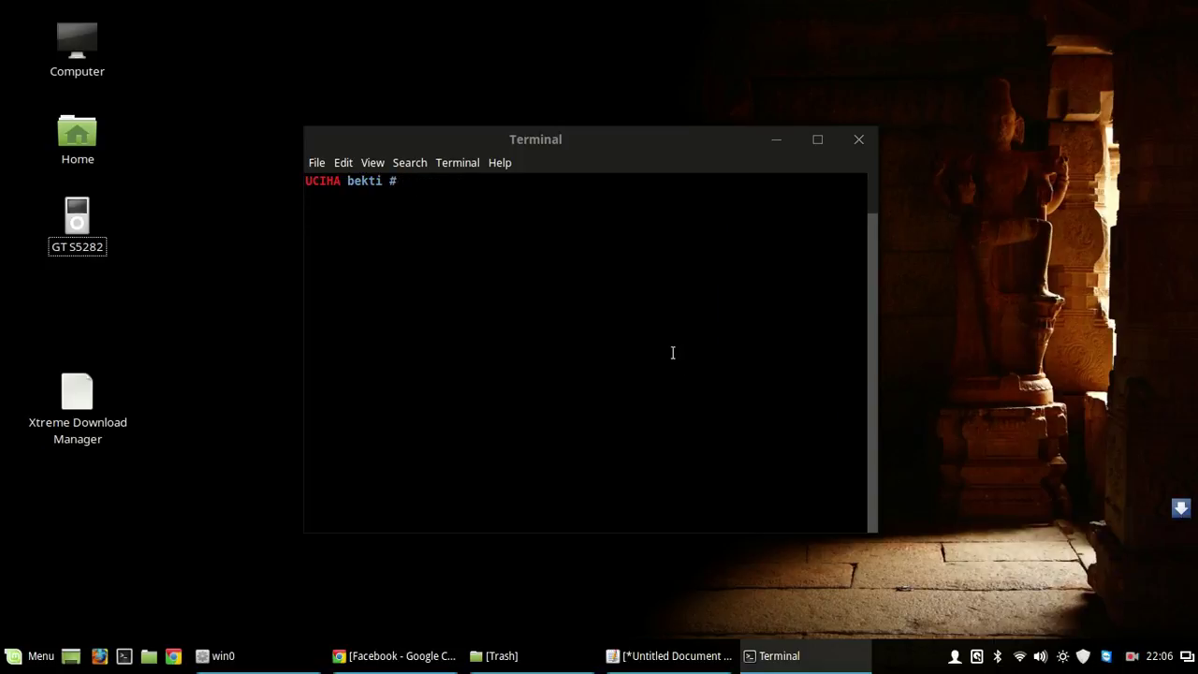
List the files in the home folder with ls and copy the file name netbeans-8.0.2-linux.sh from the listing.
{"action": "type", "text": "ls"}
{"action": "key", "text": "Return"}
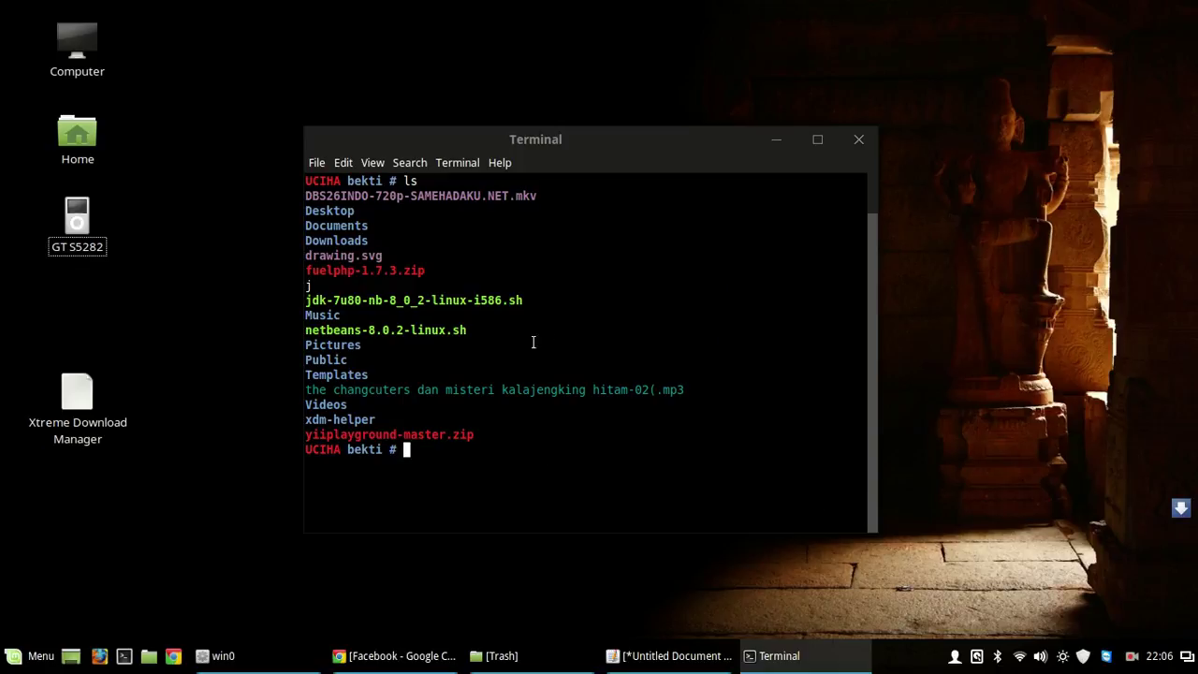
{"action": "left_click_drag", "start_coordinate": [495, 334], "coordinate": [304, 332]}
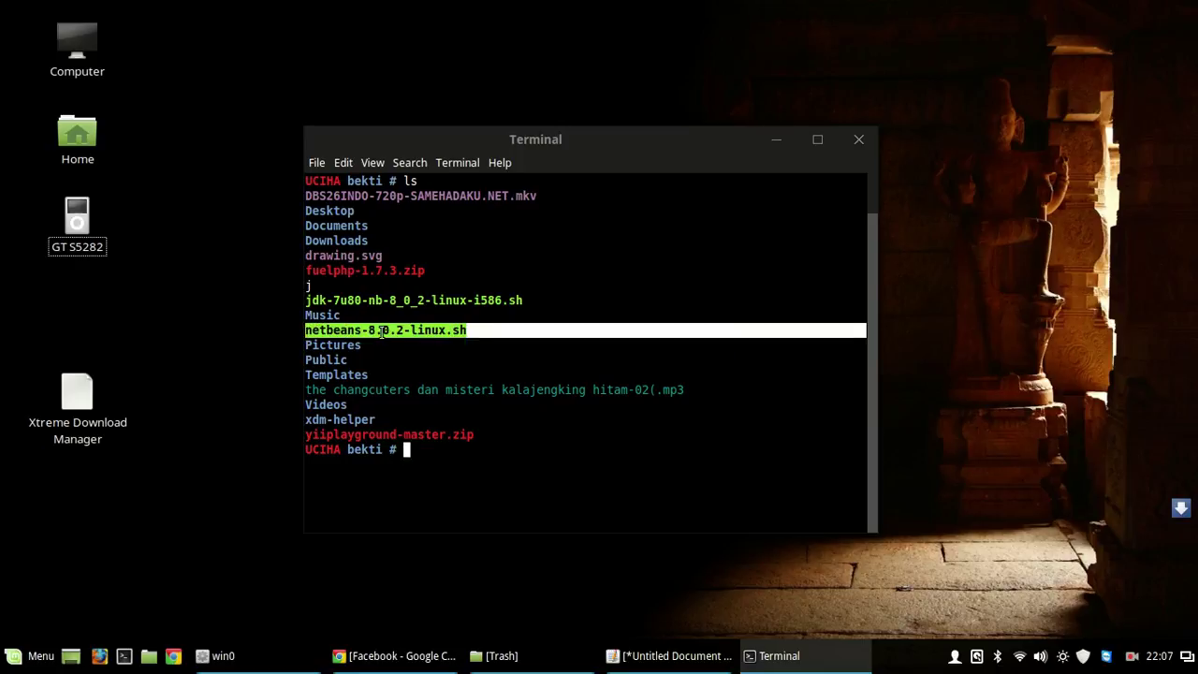
{"action": "right_click", "coordinate": [381, 332]}
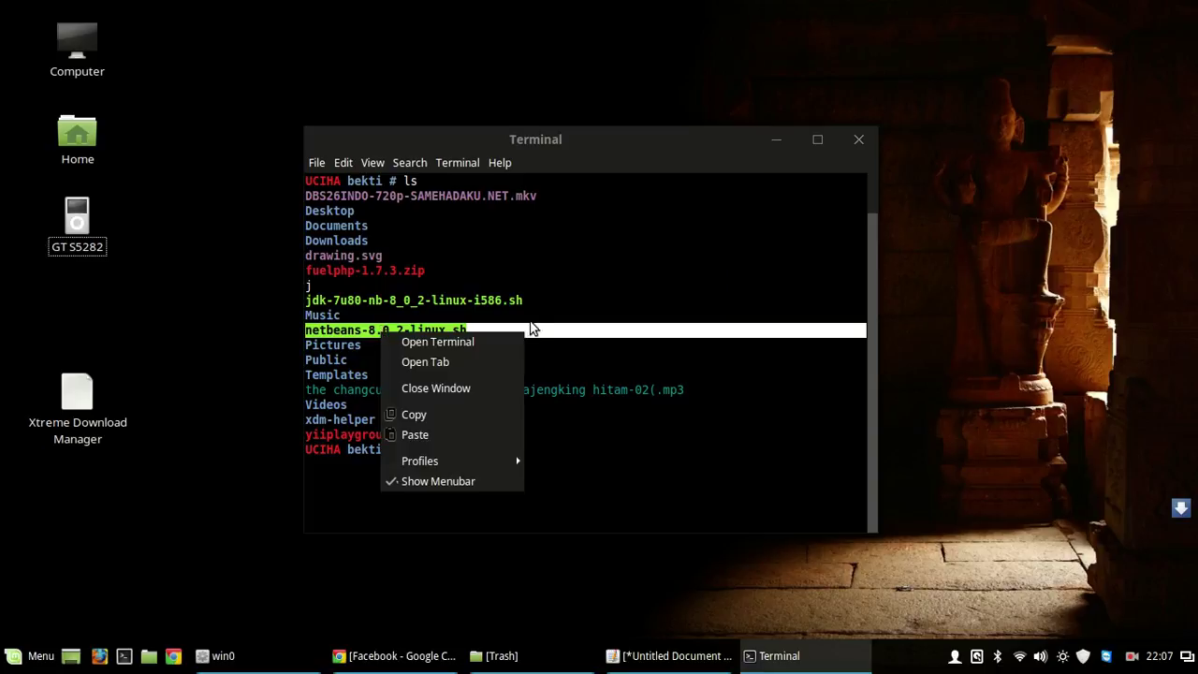
{"action": "left_click", "coordinate": [505, 416]}
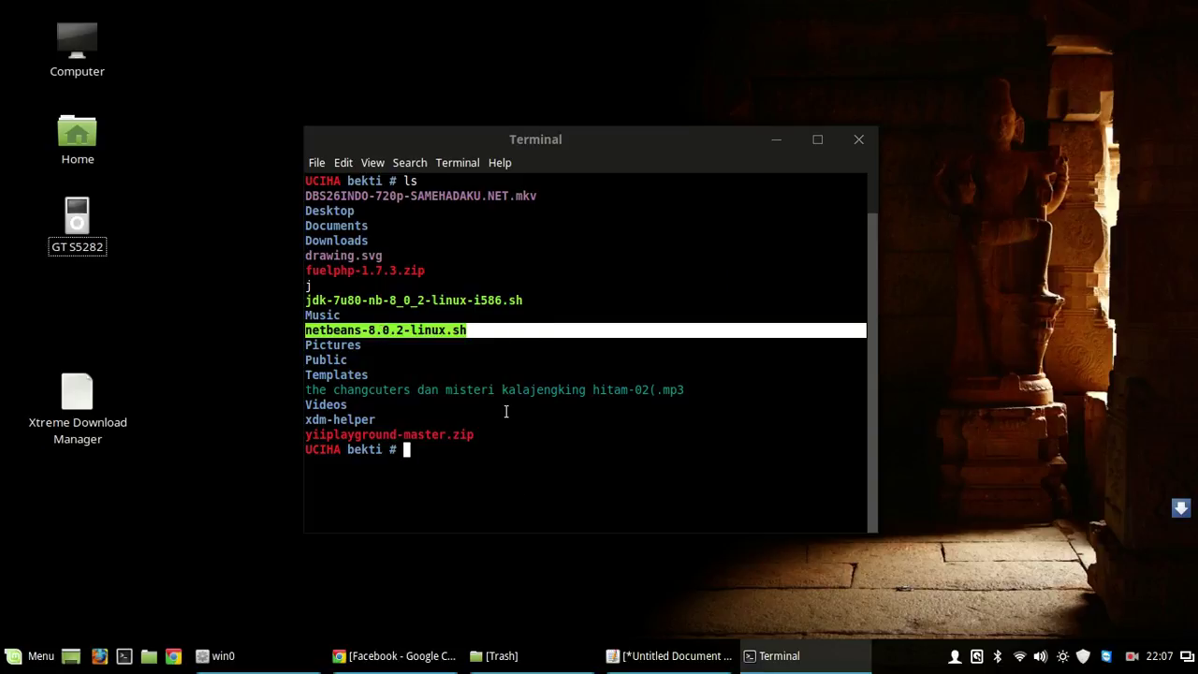
{"action": "left_click", "coordinate": [1132, 657]}
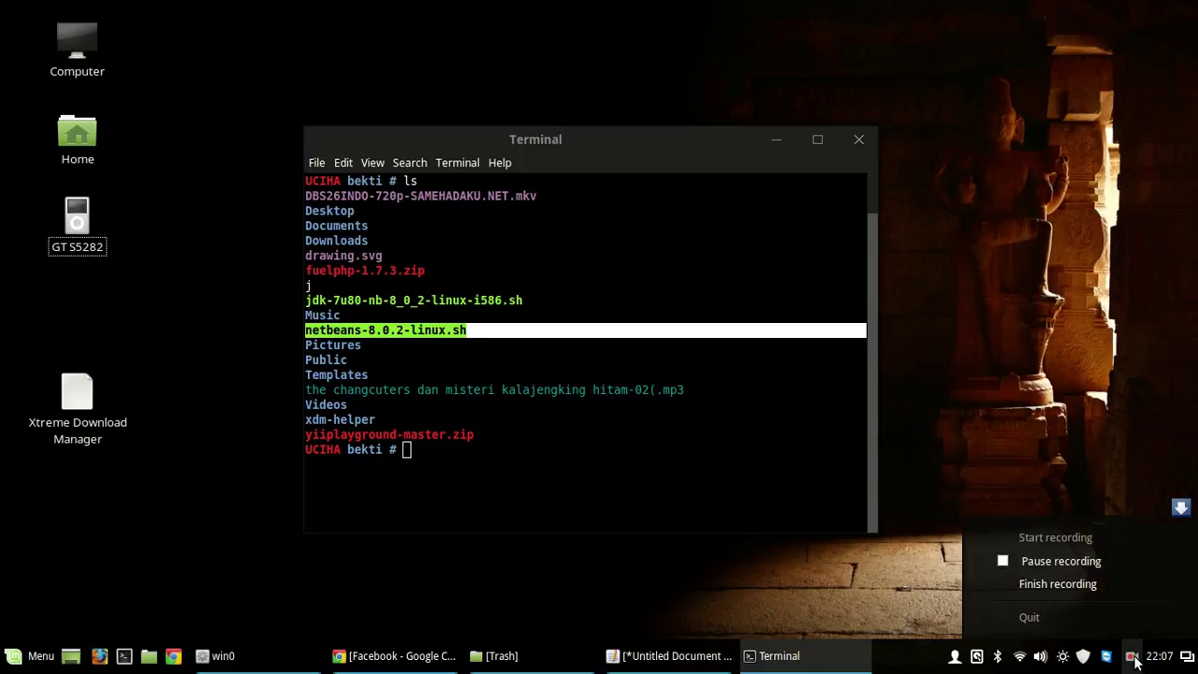
{"action": "left_click", "coordinate": [1127, 562]}
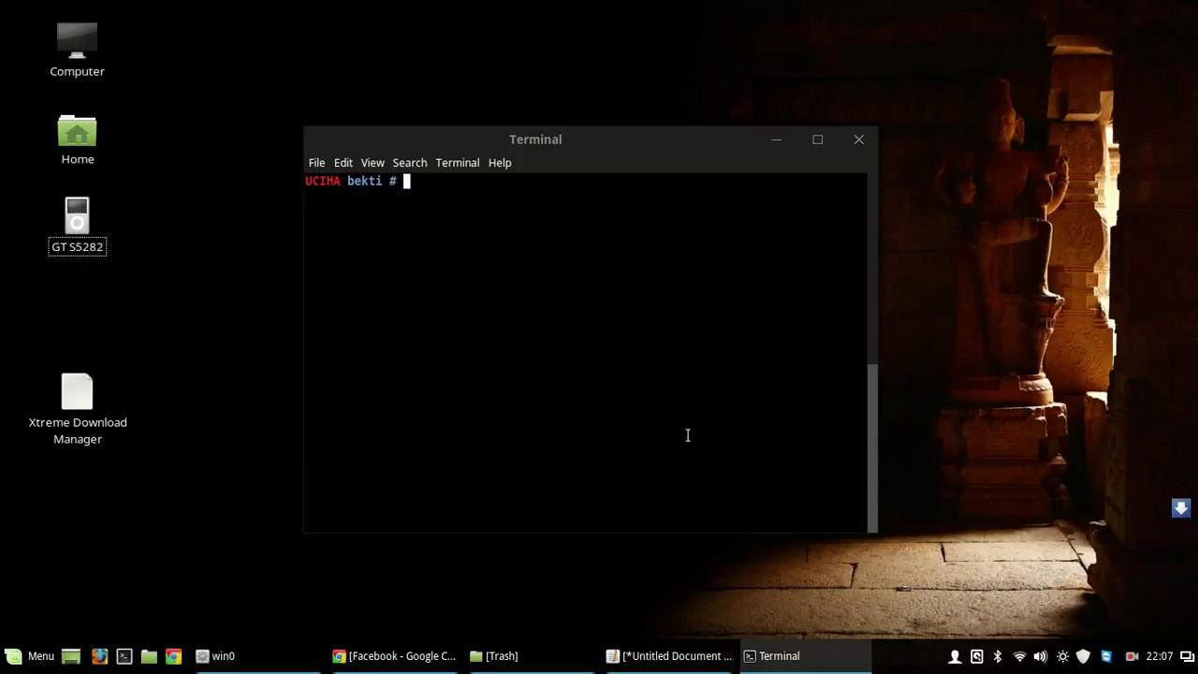
Make the NetBeans installer executable with chmod +x netbeans-8.0.2-linux.sh, using the copied file name.
{"action": "type", "text": "chmod +"}
{"action": "key", "text": "BackSpace"}
{"action": "type", "text": "x"}
{"action": "right_click", "coordinate": [582, 201]}
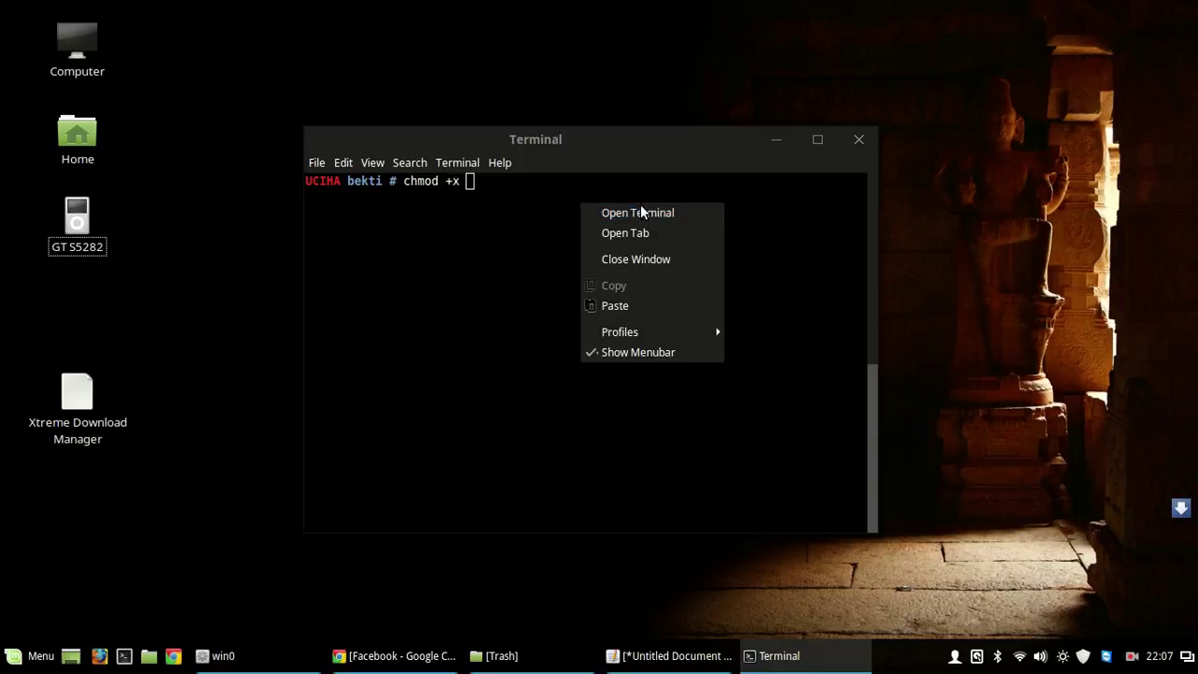
{"action": "left_click", "coordinate": [654, 308]}
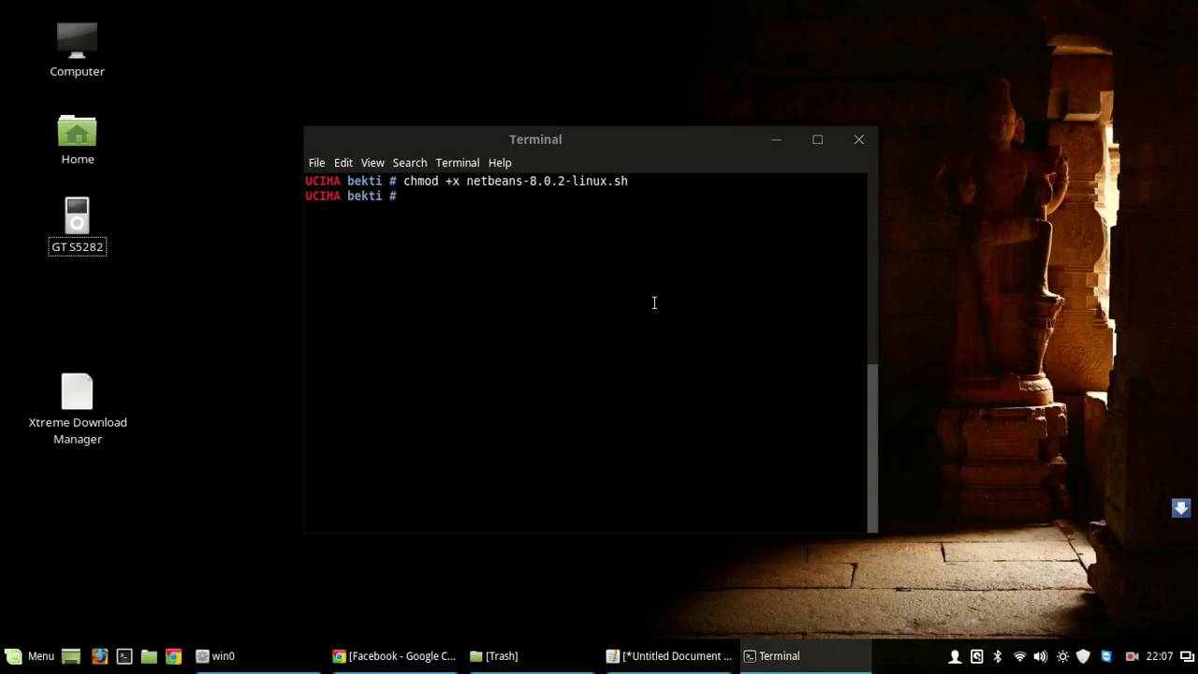
{"action": "key", "text": "alt"}
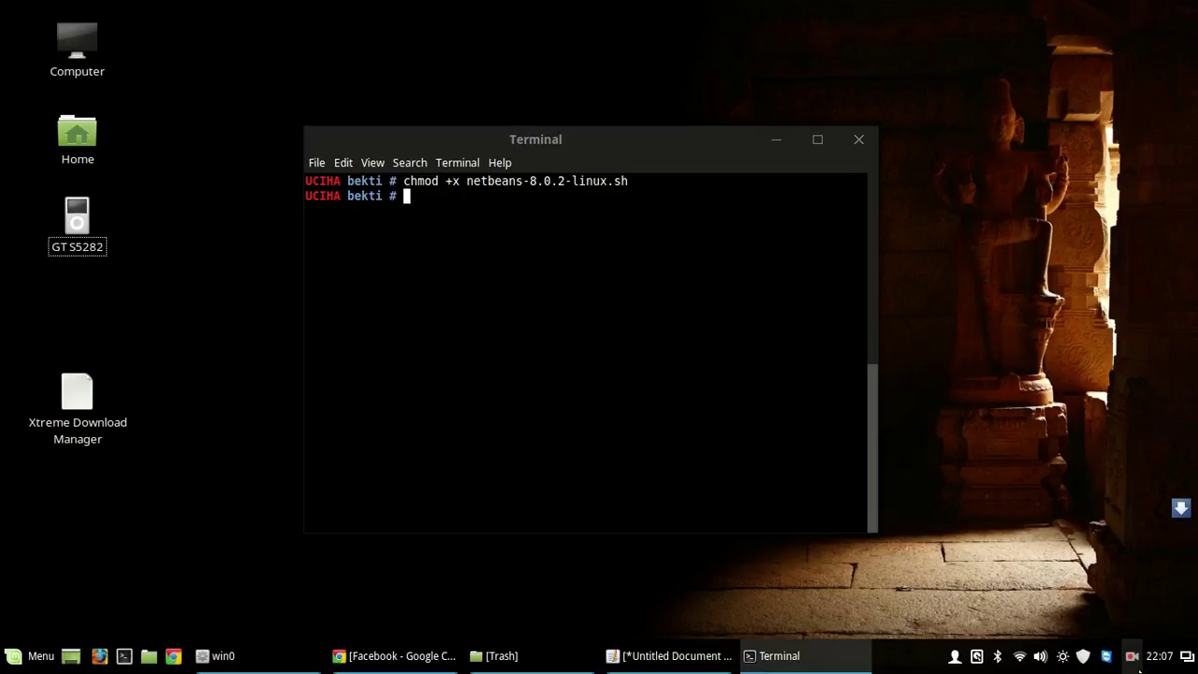
{"action": "left_click", "coordinate": [1134, 664]}
{"action": "left_click", "coordinate": [1110, 559]}
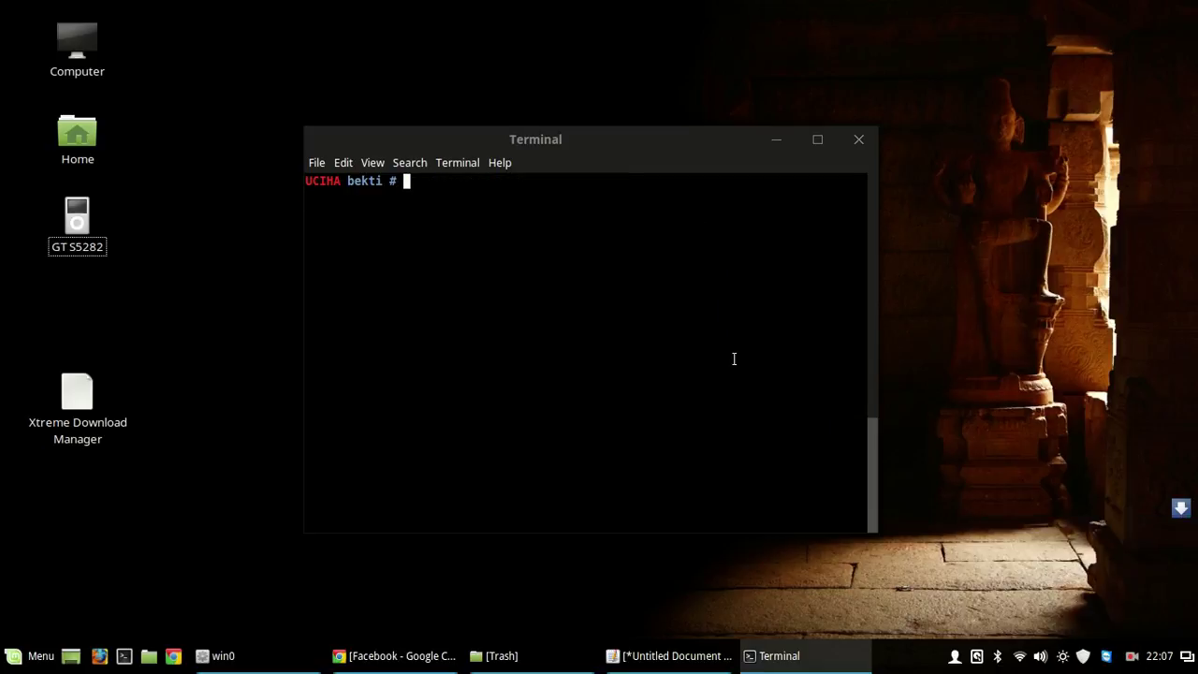
Launch the NetBeans installer by running ./netbeans-8.0.2-linux.sh, pasting the copied file name.
{"action": "type", "text": "./"}
{"action": "right_click", "coordinate": [577, 223]}
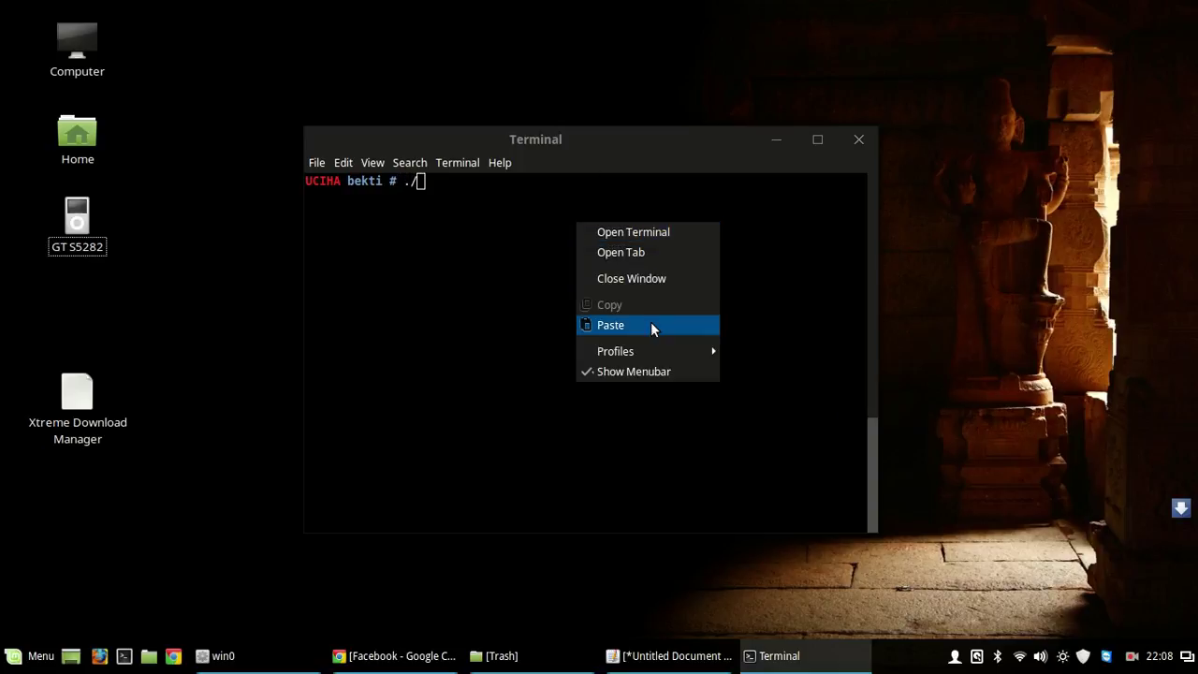
{"action": "left_click", "coordinate": [610, 325]}
{"action": "key", "text": "Return"}
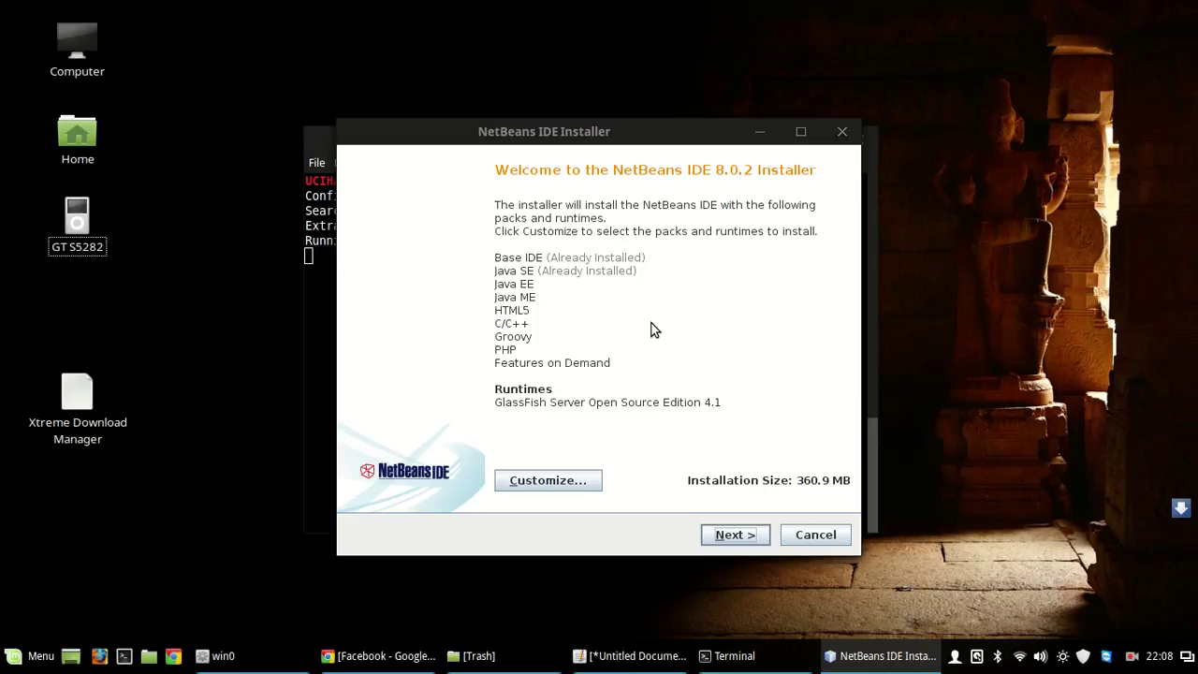
Customize the installation to include the Apache Tomcat 8.0.15 runtime along with the preselected packs.
{"action": "left_click", "coordinate": [567, 484]}
{"action": "left_click", "coordinate": [449, 455]}
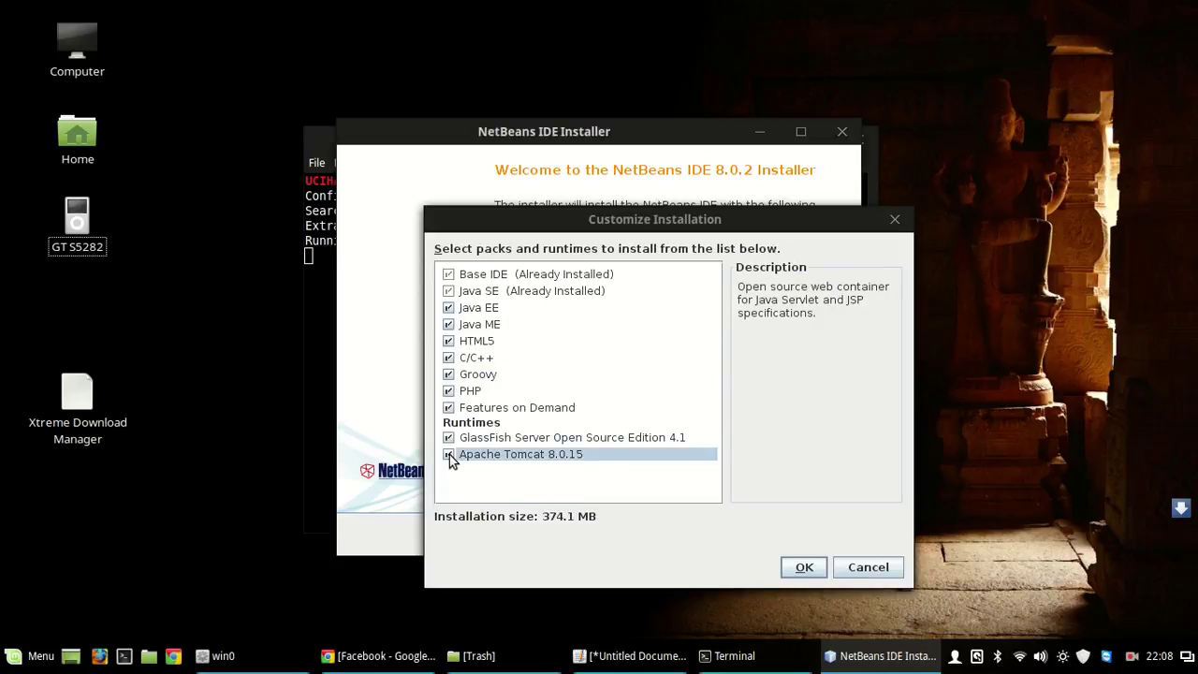
{"action": "left_click", "coordinate": [449, 455]}
{"action": "left_click", "coordinate": [803, 567]}
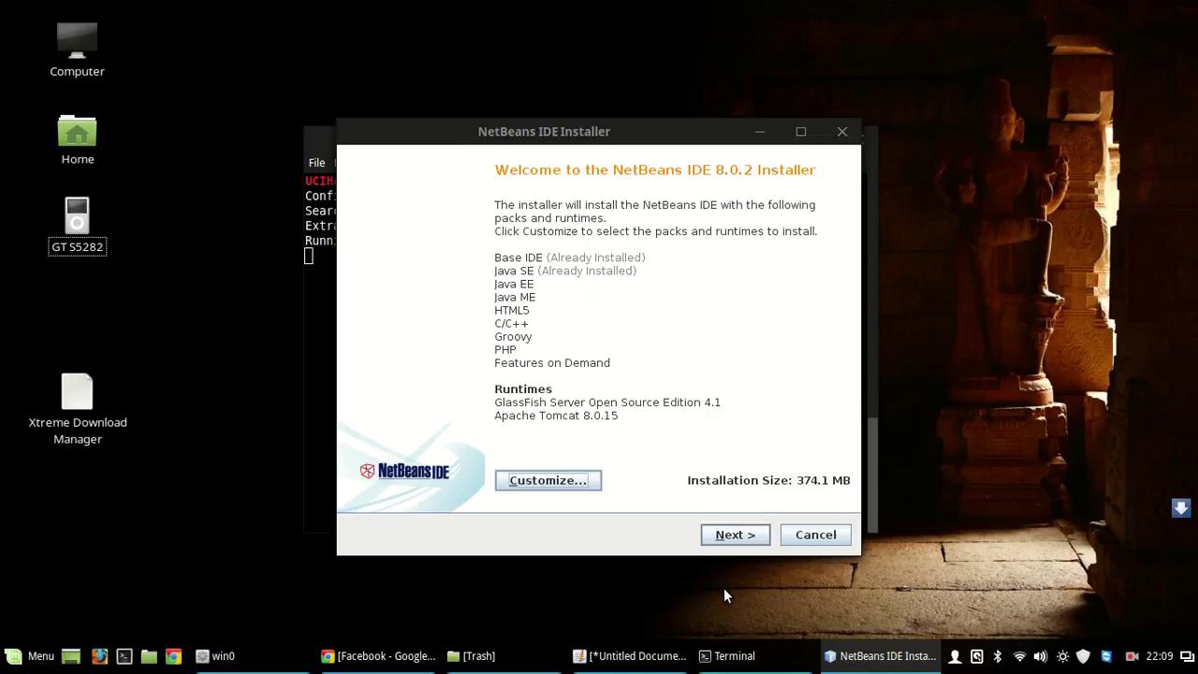
Proceed to the NetBeans IDE license agreement, accept its terms and continue to the GlassFish 4.1 installation settings.
{"action": "left_click", "coordinate": [728, 538]}
{"action": "left_click", "coordinate": [591, 496]}
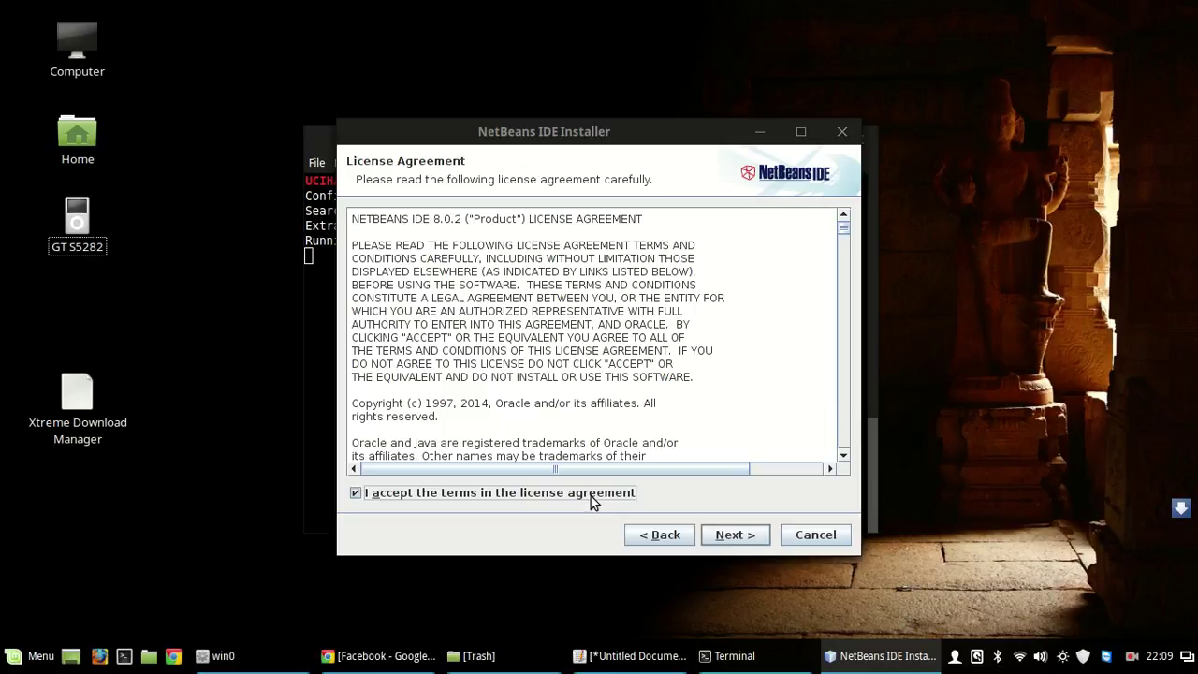
{"action": "left_click", "coordinate": [727, 537]}
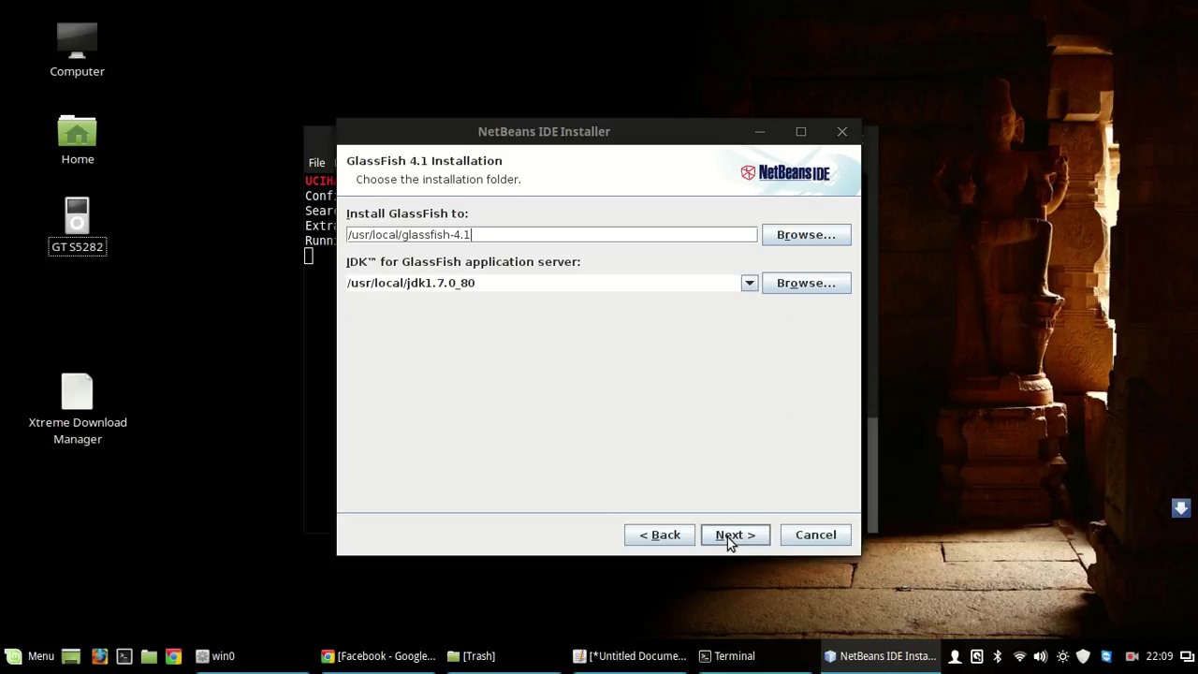
Keep the default GlassFish folder /usr/local/glassfish-4.1 and the remaining default settings, and start the installation.
{"action": "left_click", "coordinate": [727, 537]}
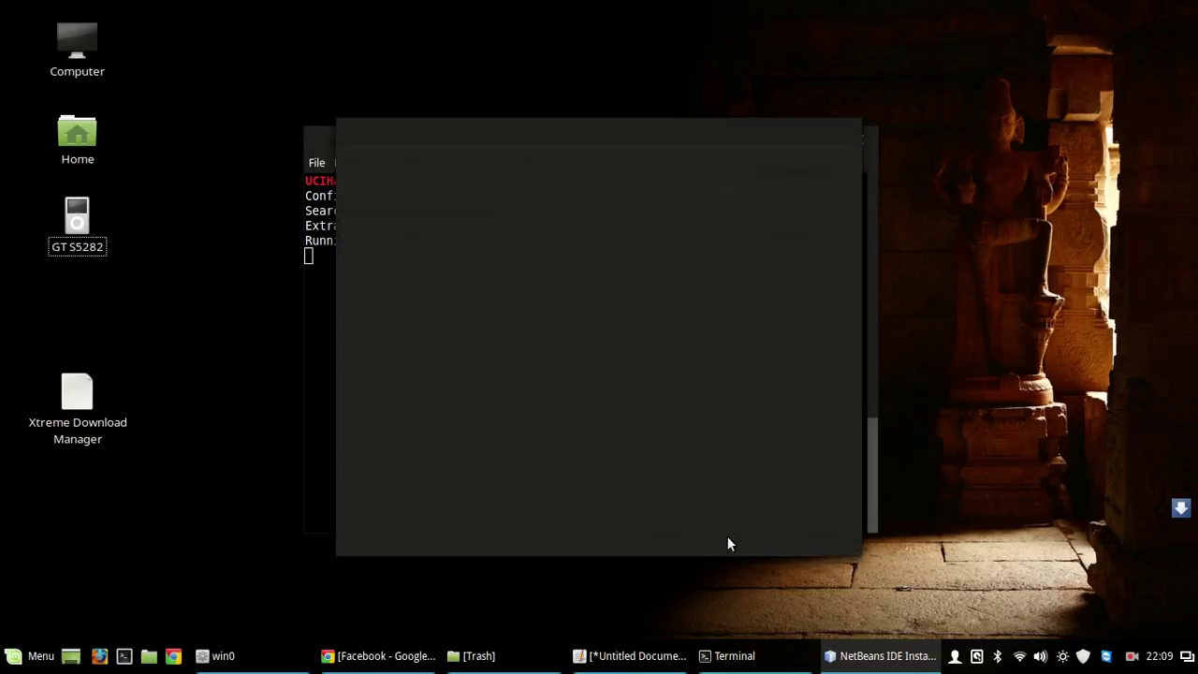
{"action": "left_click", "coordinate": [727, 538]}
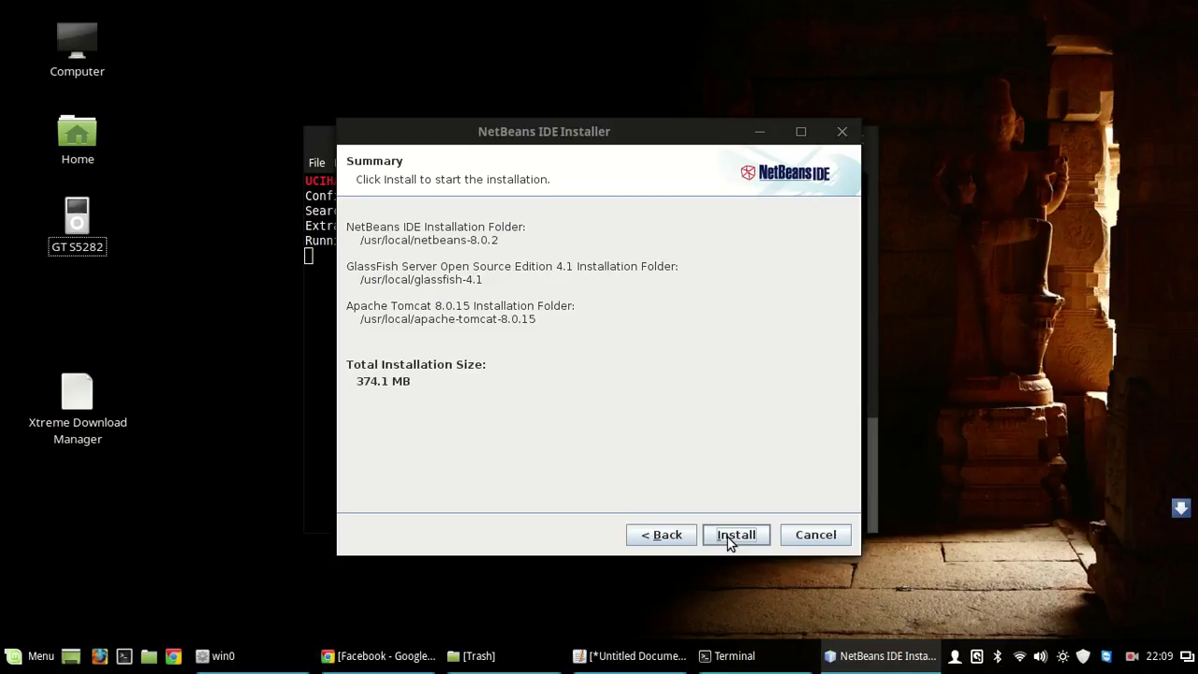
{"action": "left_click", "coordinate": [727, 537]}
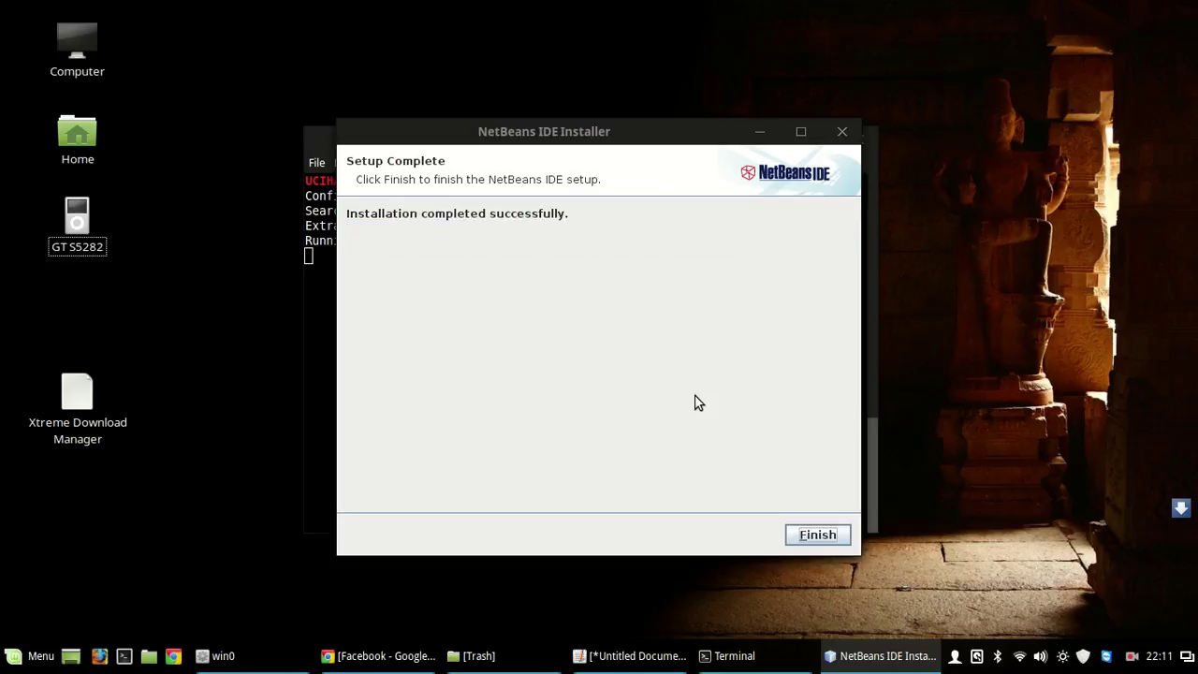
Finish the NetBeans IDE setup once installation is complete and minimize the terminal window.
{"action": "left_click", "coordinate": [827, 541]}
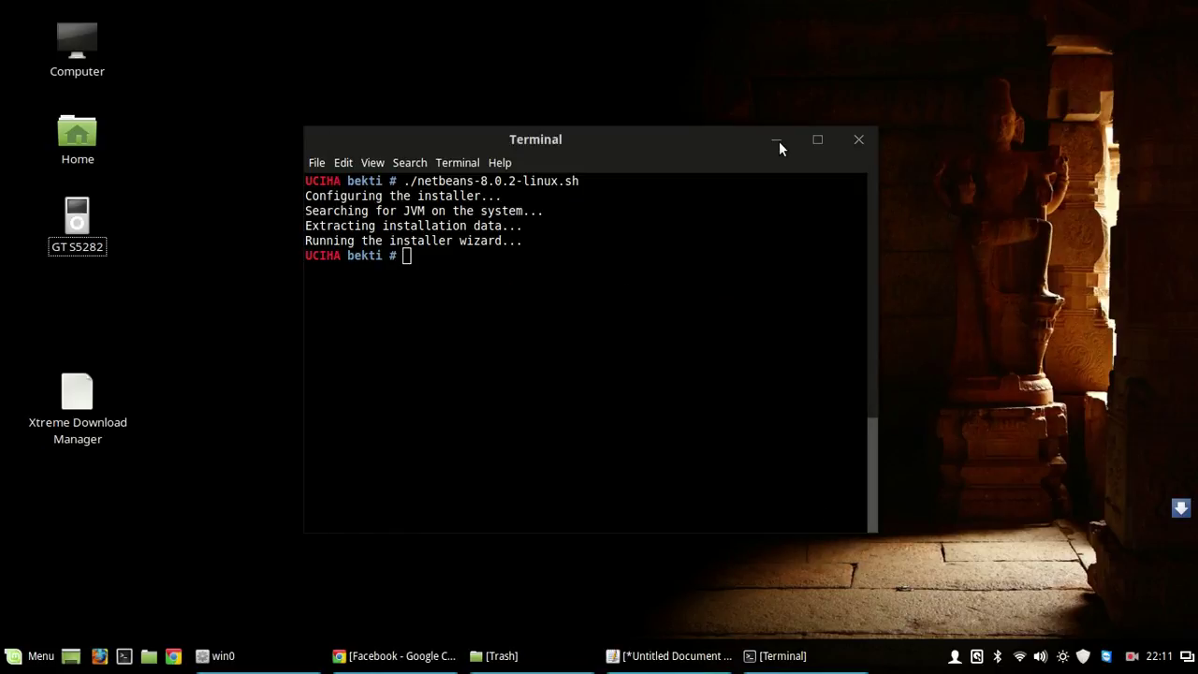
{"action": "left_click", "coordinate": [778, 141]}
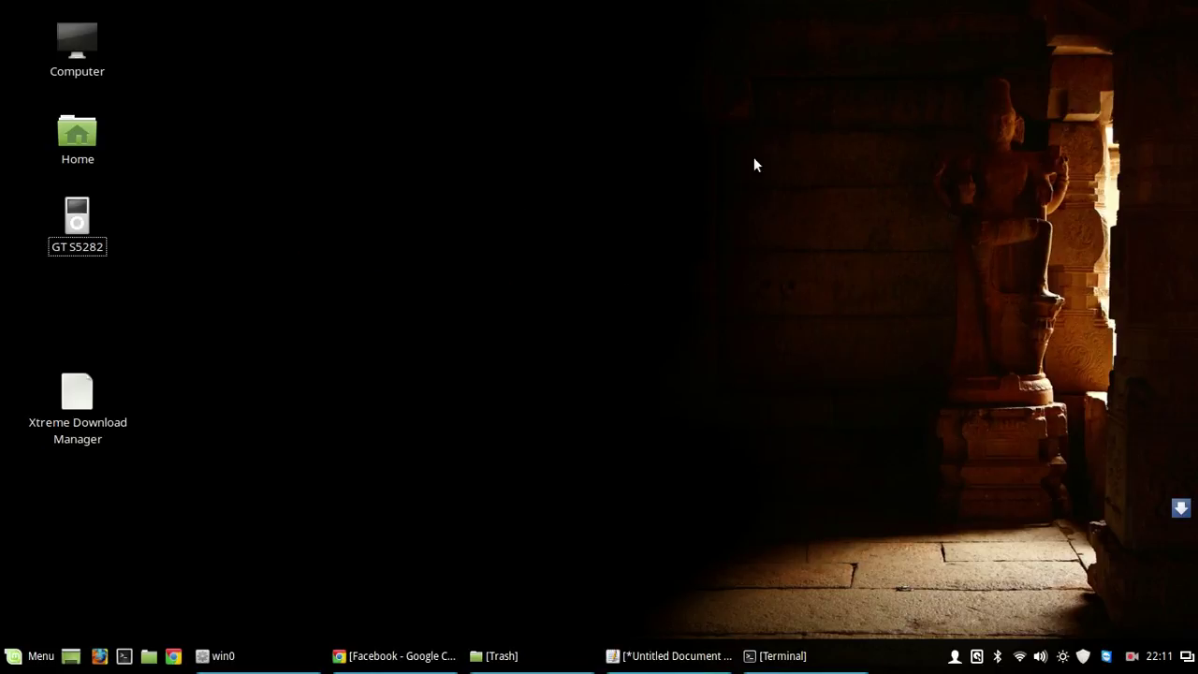
Launch NetBeans IDE 8.0.2 from the installed programming applications and agree to provide anonymous usage statistics.
{"action": "left_click", "coordinate": [32, 664]}
{"action": "mouse_move", "coordinate": [175, 420]}
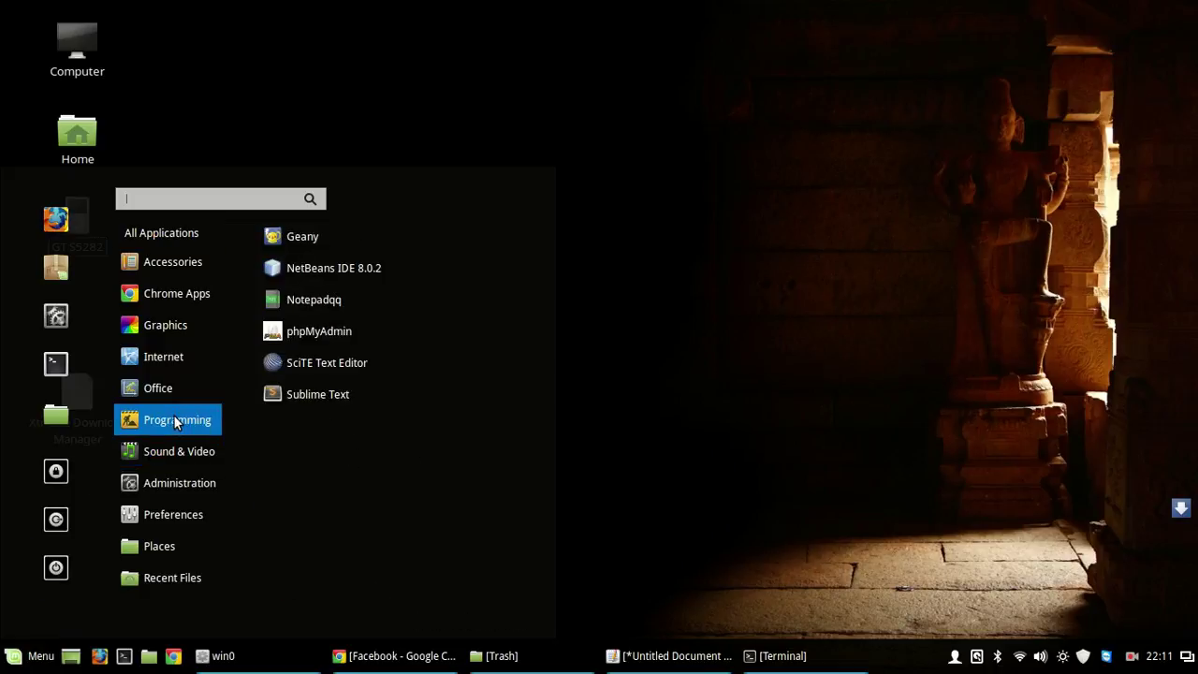
{"action": "left_click", "coordinate": [397, 279]}
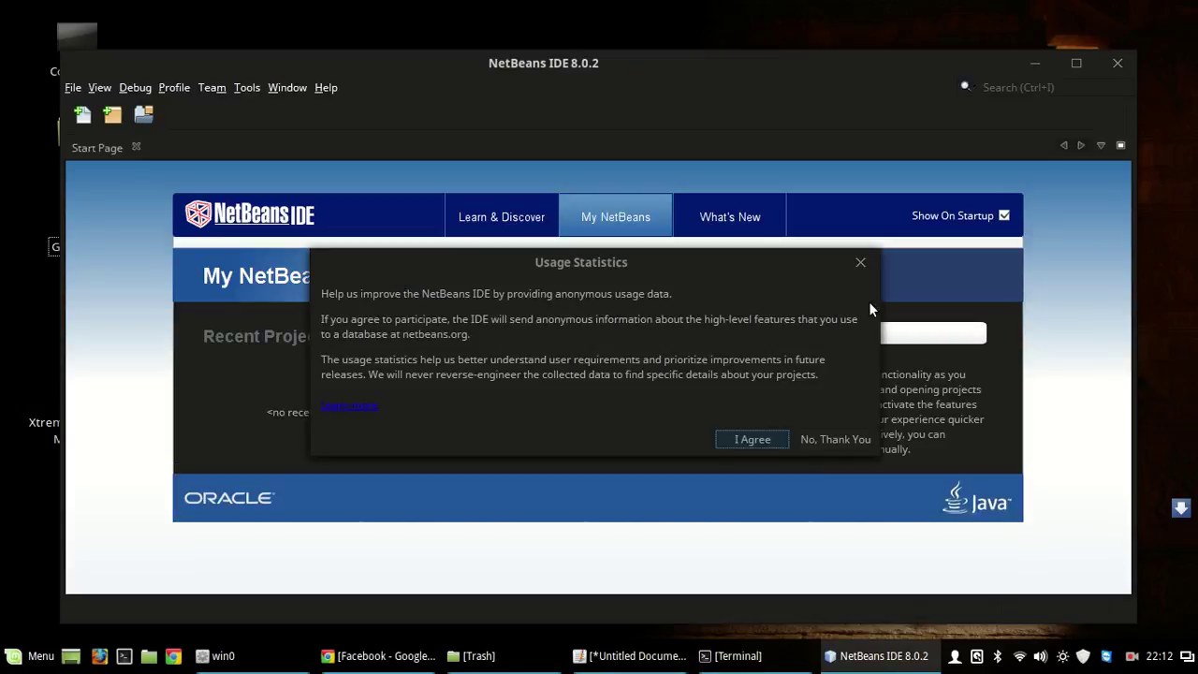
{"action": "left_click", "coordinate": [750, 429]}
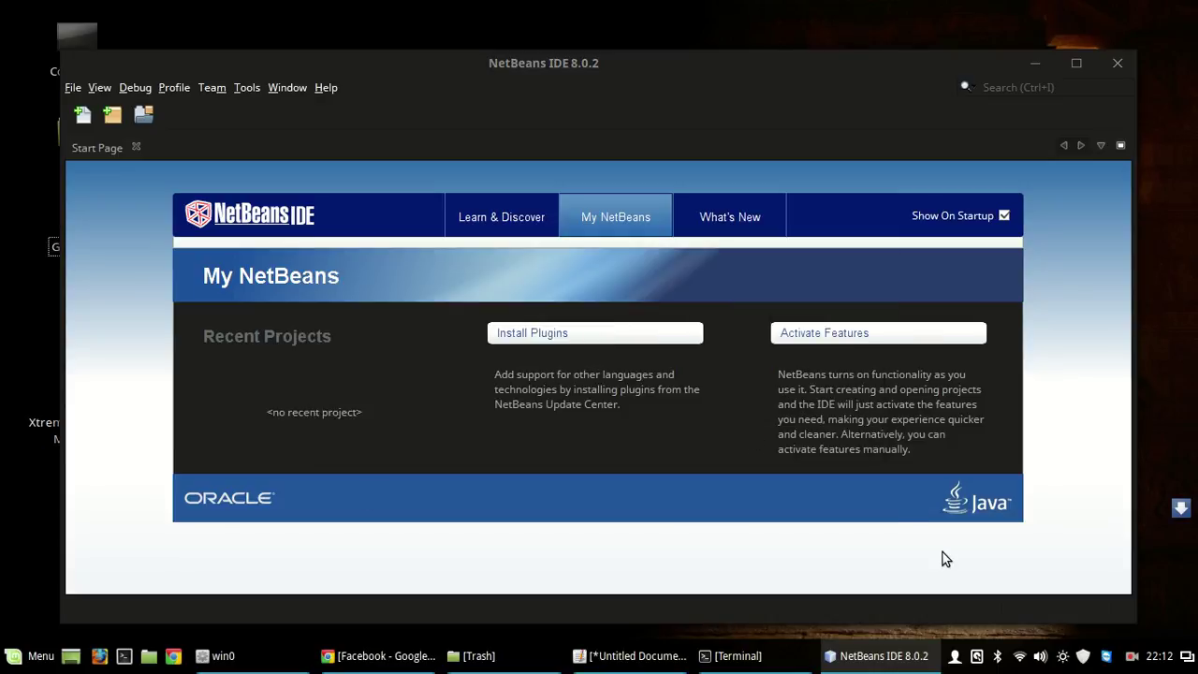
Disable Show On Startup and close the Start Page in the maximized IDE window before exiting NetBeans.
{"action": "left_click", "coordinate": [1004, 216]}
{"action": "left_click", "coordinate": [1076, 63]}
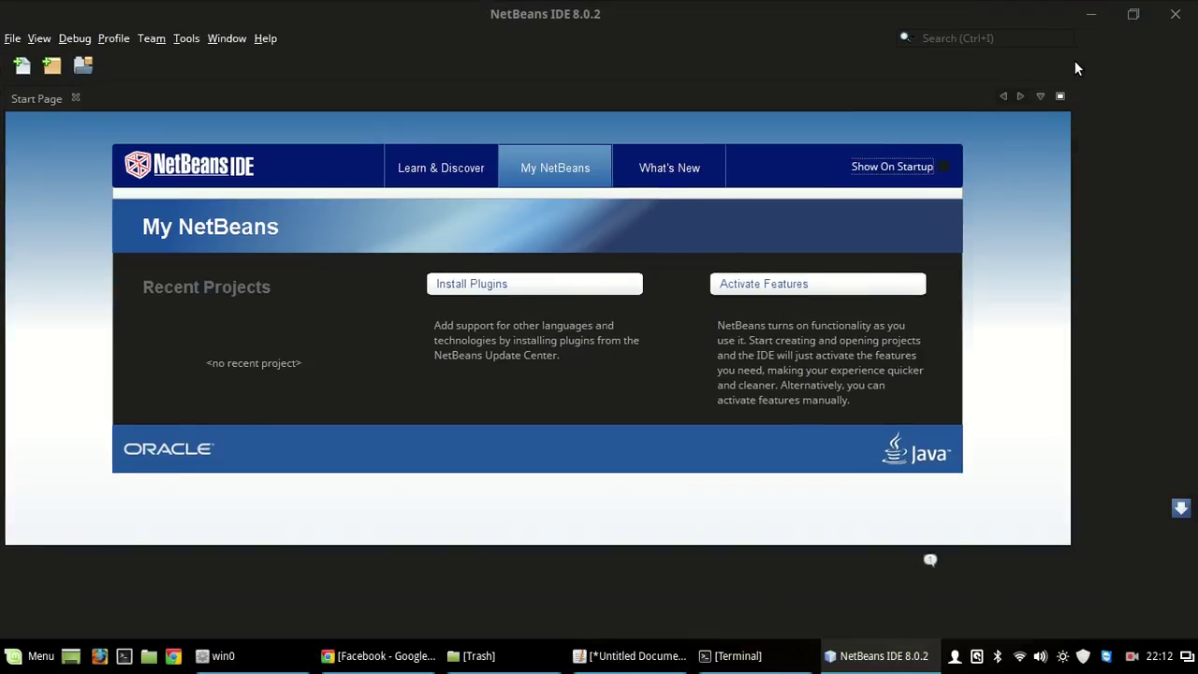
{"action": "left_click", "coordinate": [76, 99]}
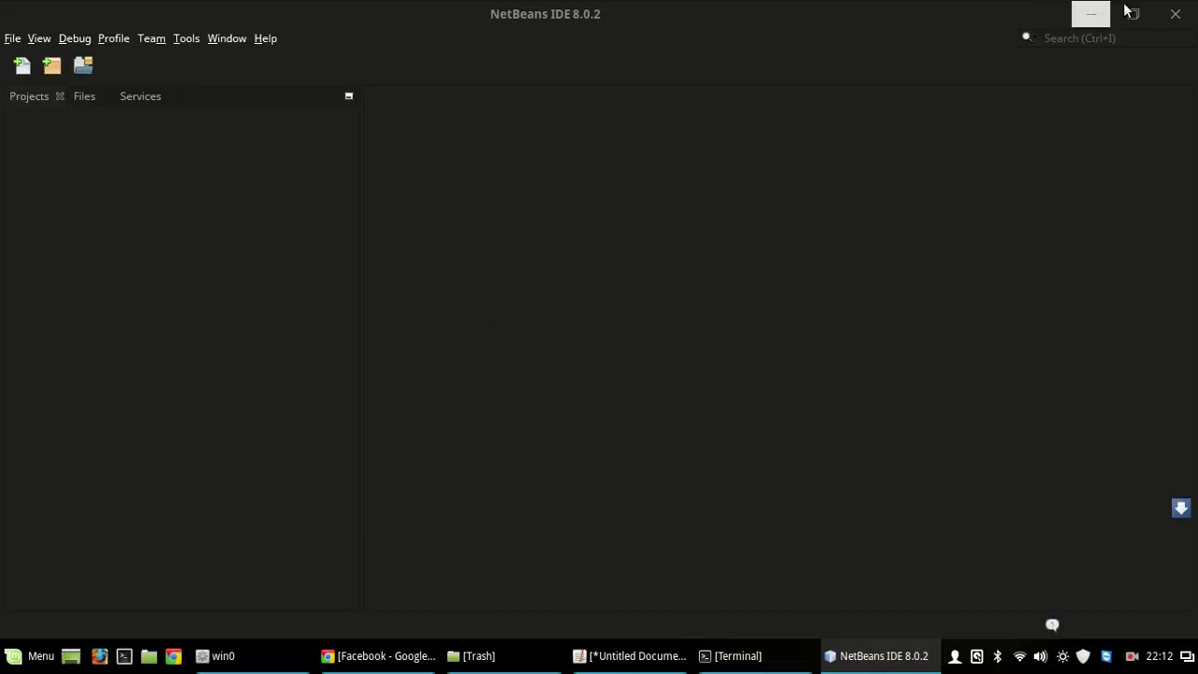
{"action": "left_click", "coordinate": [1175, 13]}
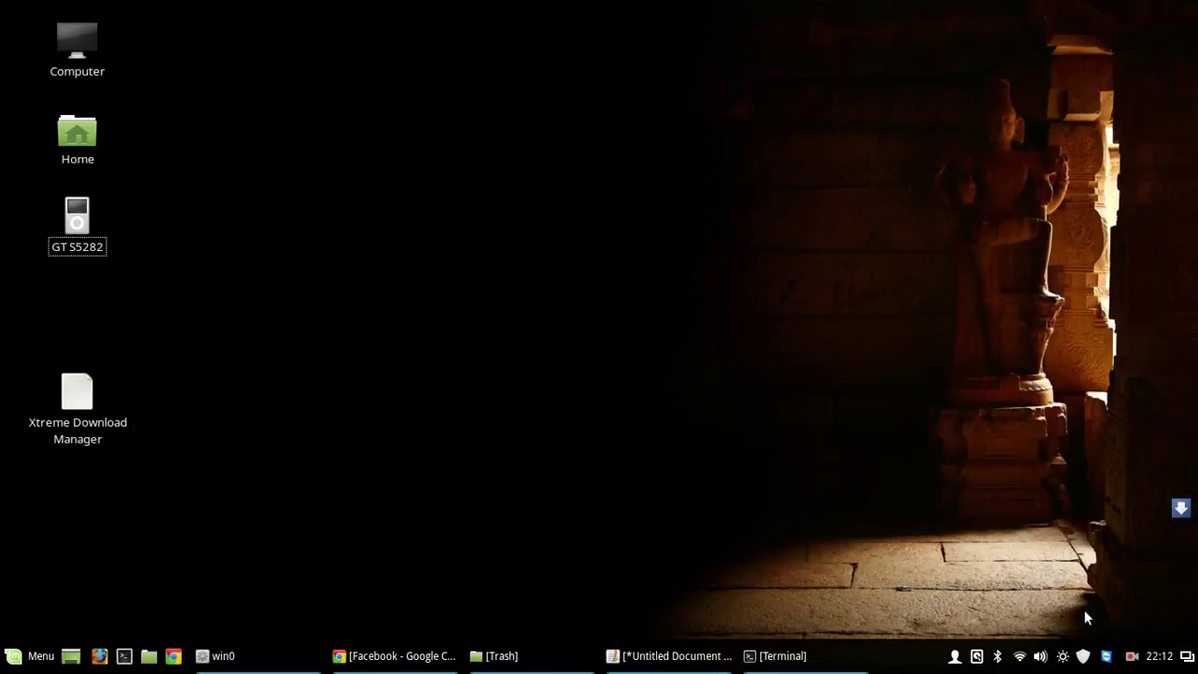
{"action": "left_click", "coordinate": [1128, 659]}
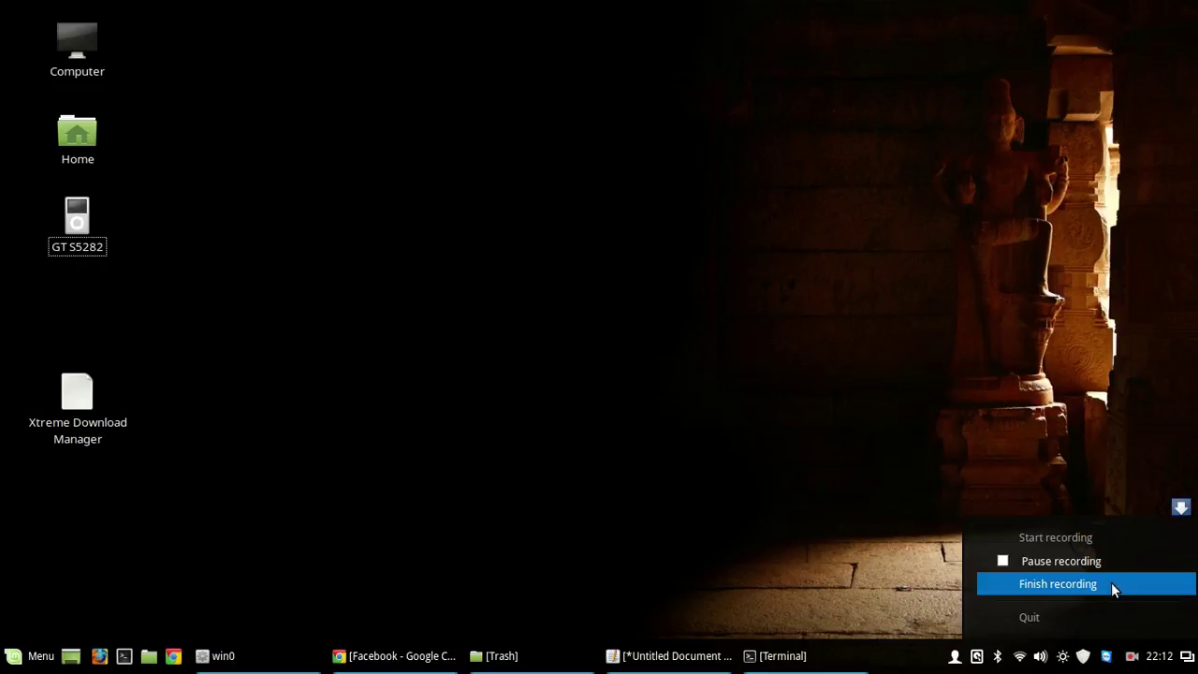